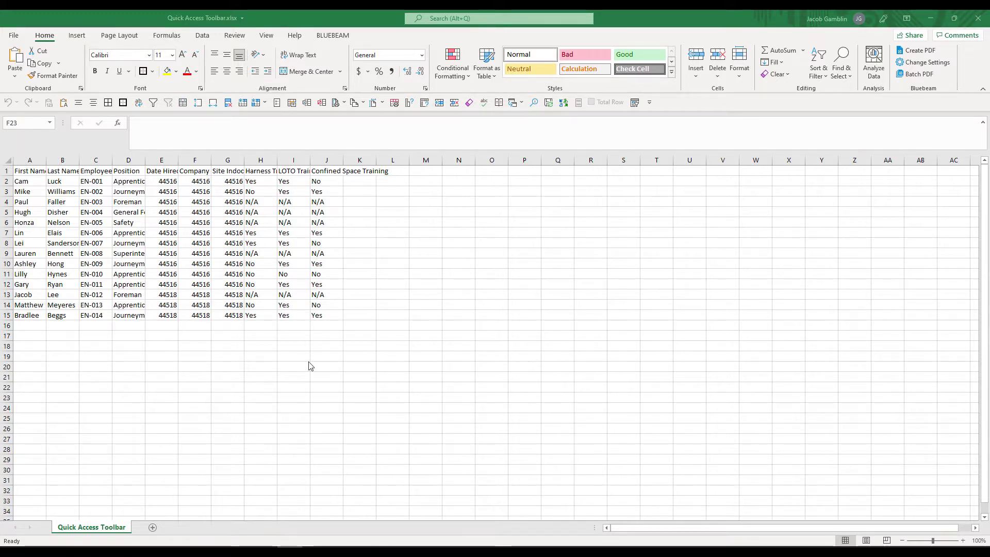
Like the drop-down list video, subscribe to its channel and set its notifications to All
click(157, 253)
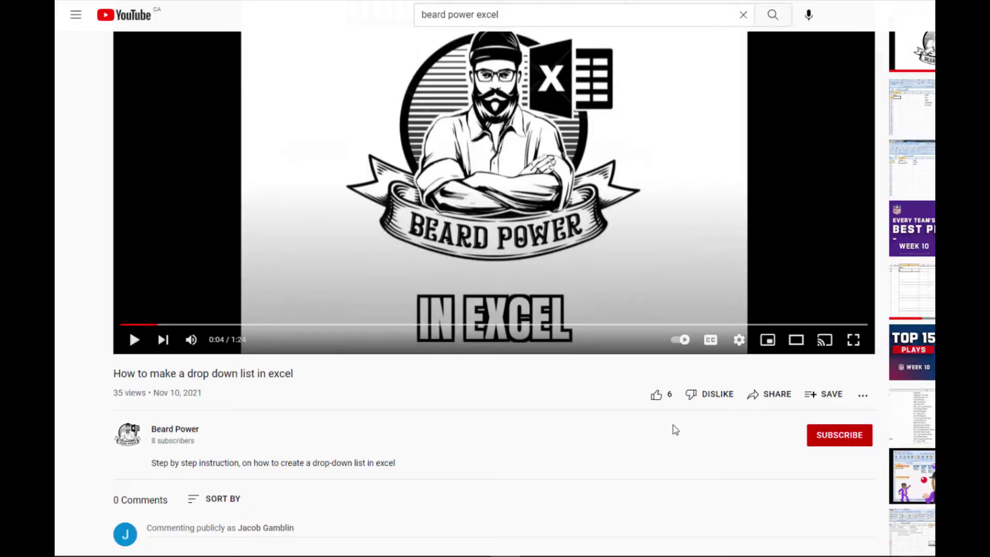
click(656, 394)
click(832, 441)
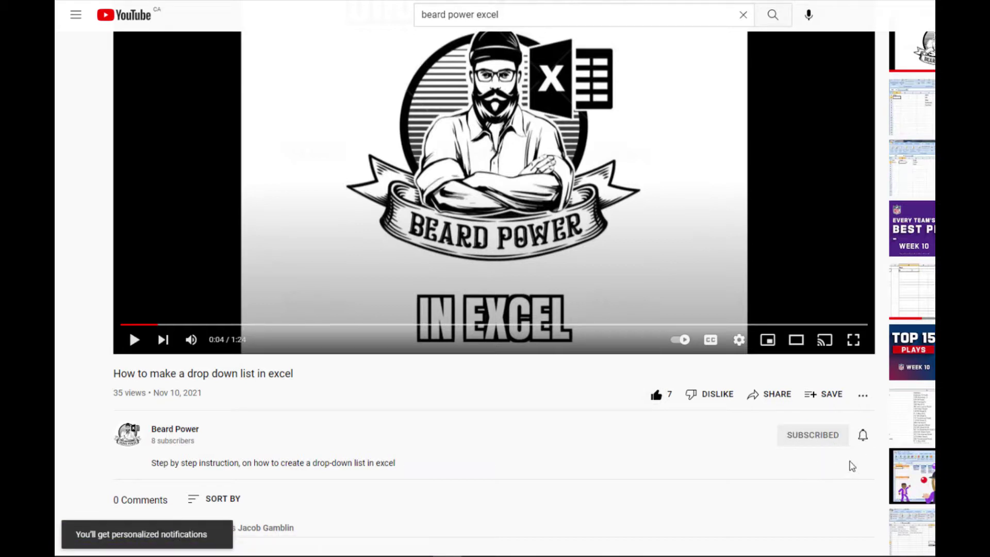
click(864, 437)
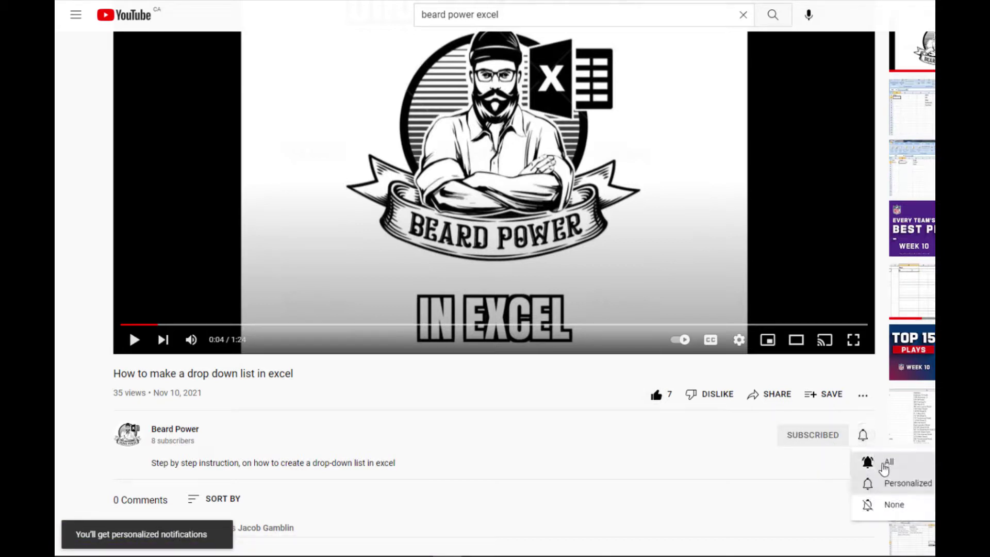
click(884, 464)
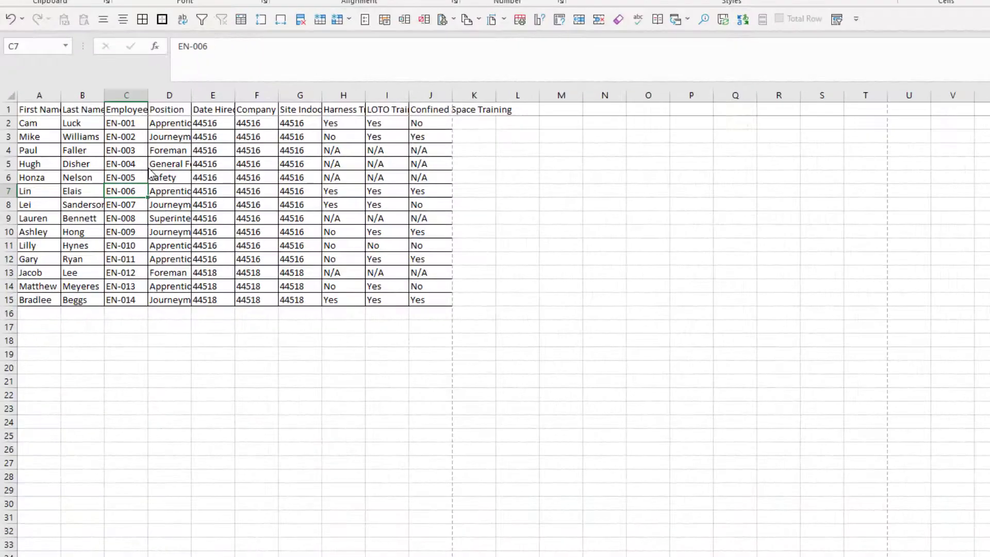
Centre, border, wrap and filter the employee data, then convert it to a table with headers
key(ctrl+a)
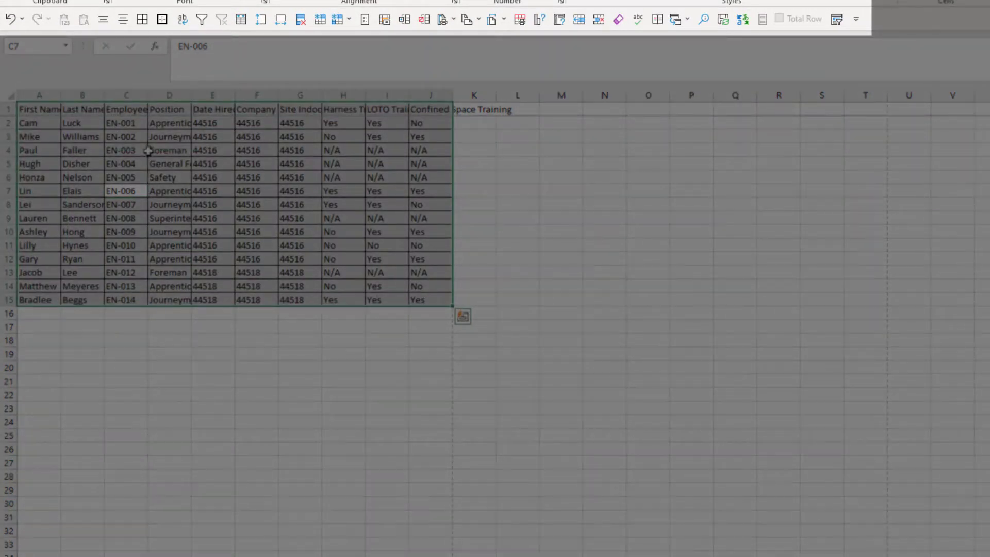
click(103, 19)
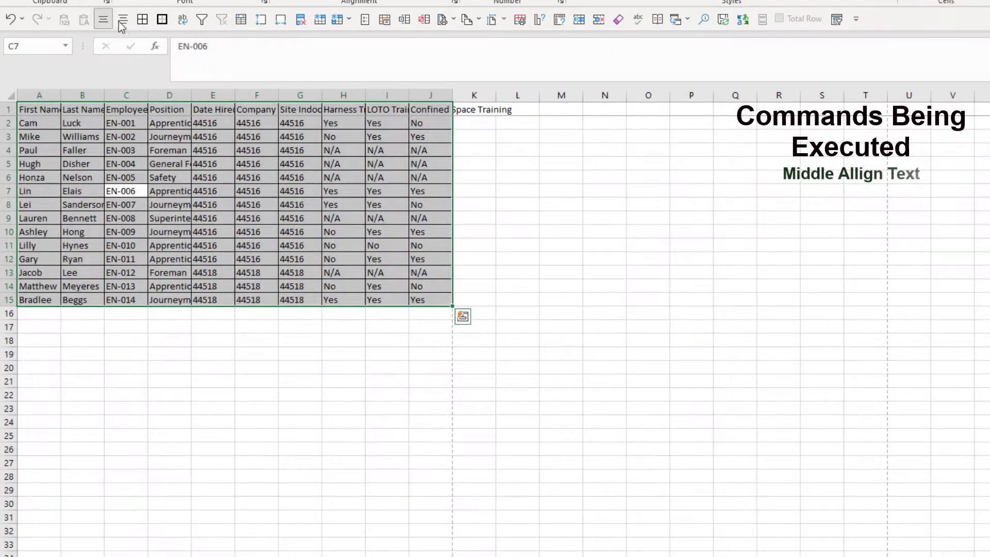
click(123, 21)
click(142, 20)
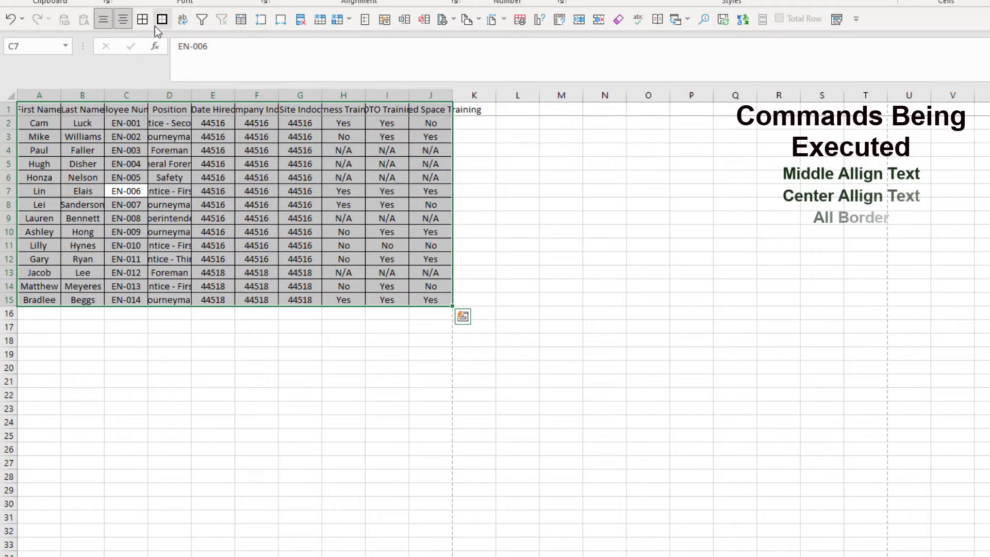
click(162, 21)
click(181, 20)
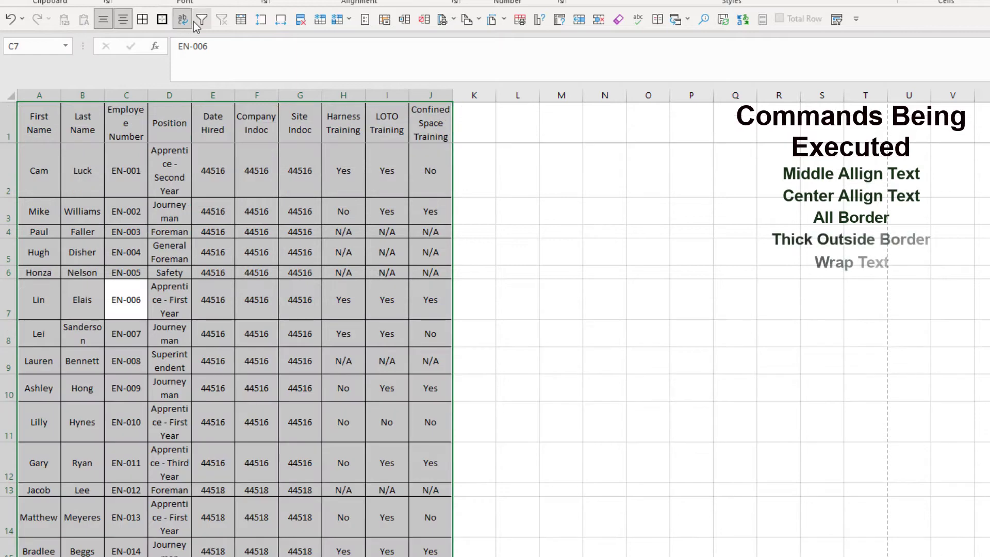
click(201, 20)
click(240, 20)
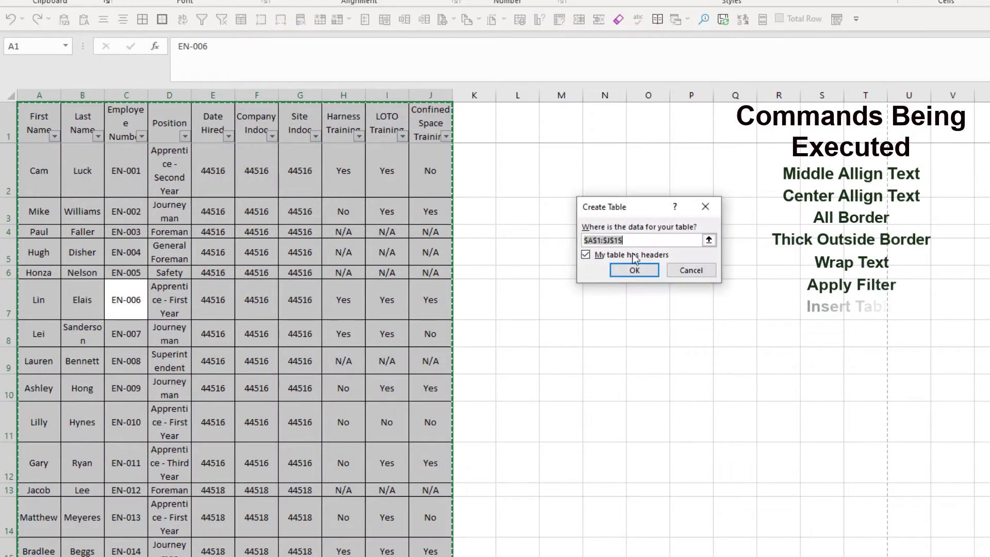
key(Return)
Set the table's row height to 30 and column width to 15
click(263, 23)
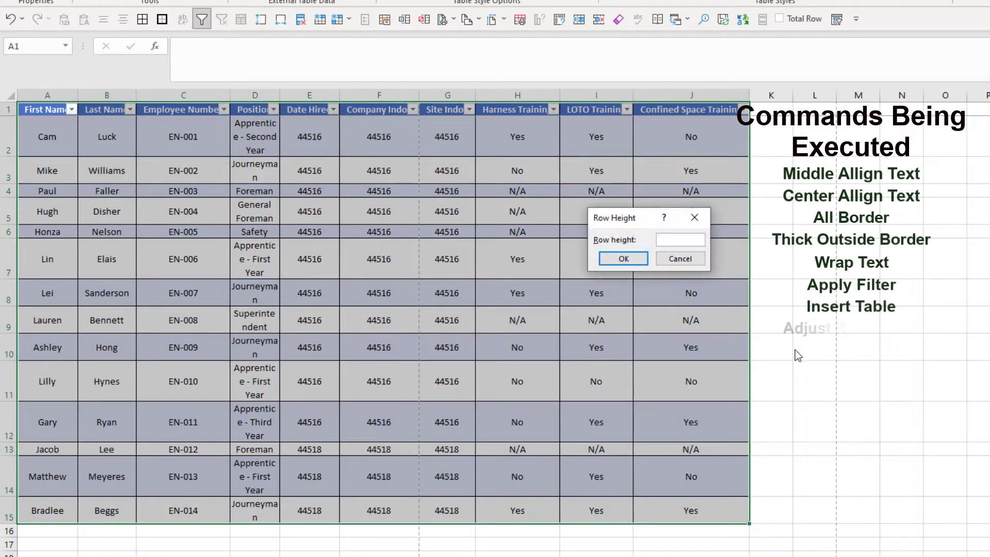
text(30)
key(Return)
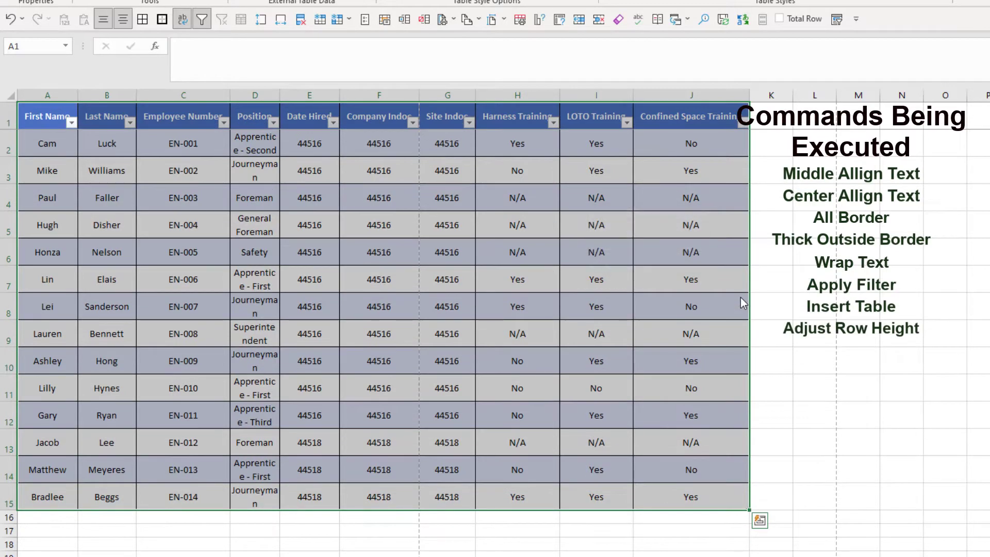
click(281, 20)
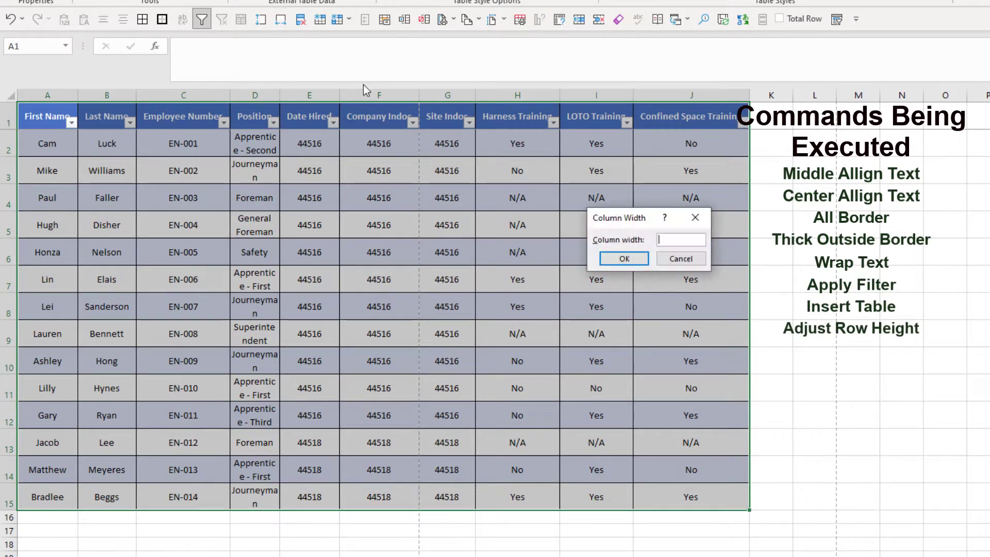
text(15)
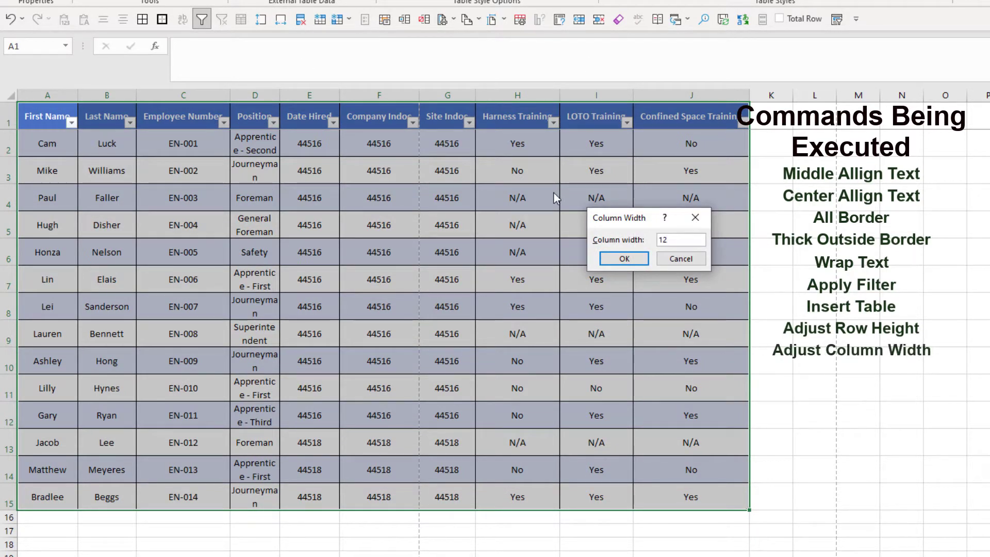
key(Return)
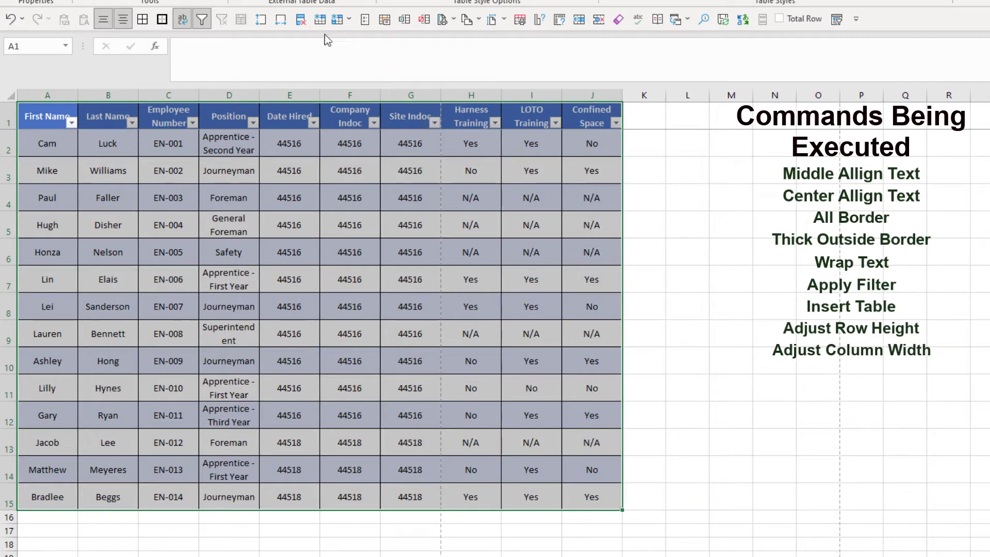
Run Remove Duplicates, finding none, and freeze the header row
click(299, 22)
click(714, 305)
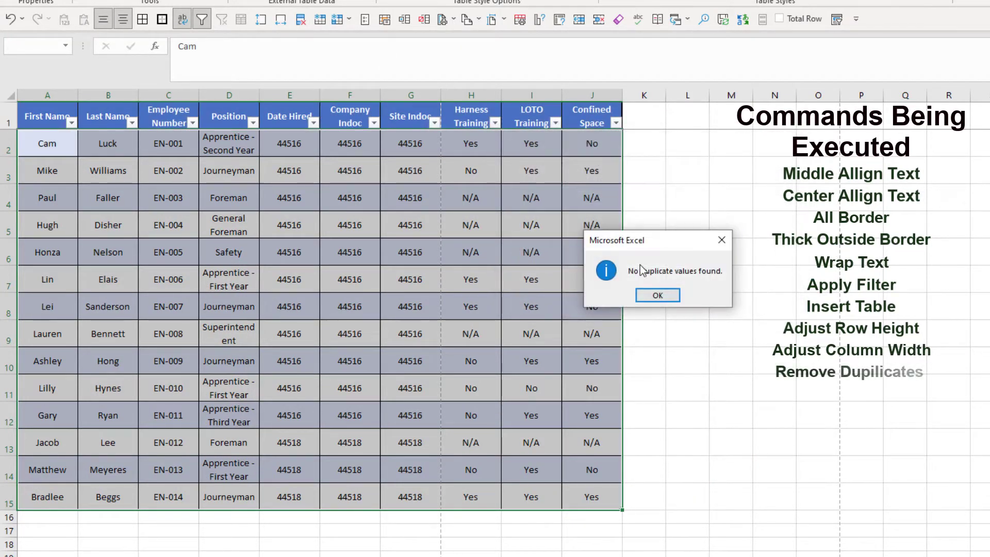
click(657, 295)
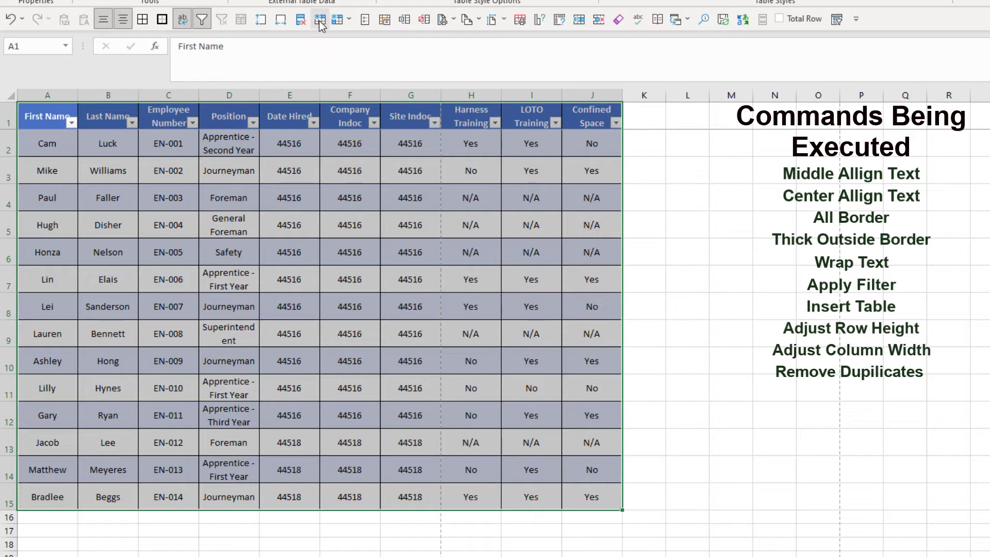
click(370, 20)
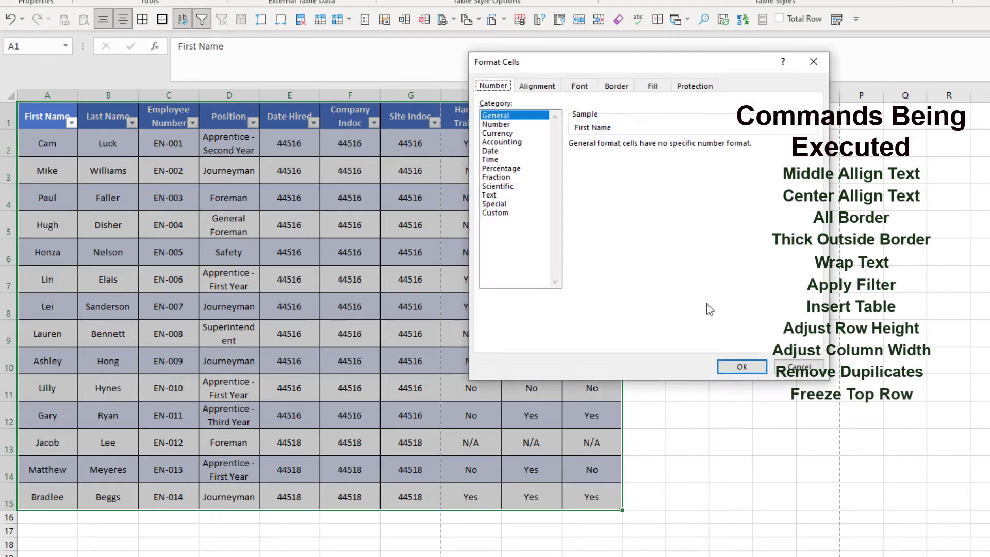
click(741, 367)
click(362, 216)
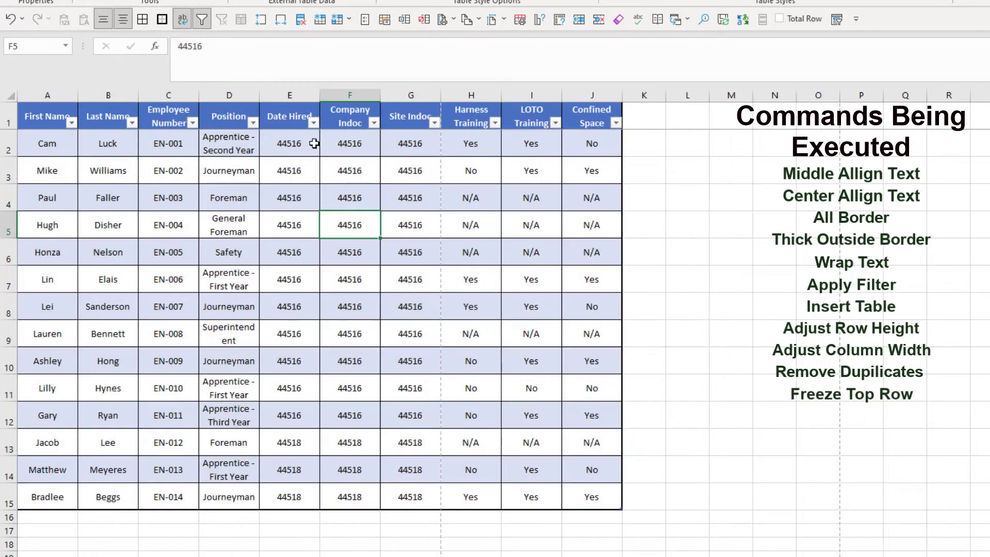
Format the Date Hired to Site Indoc values as 14-Mar-12 style dates
drag(312, 142, 416, 495)
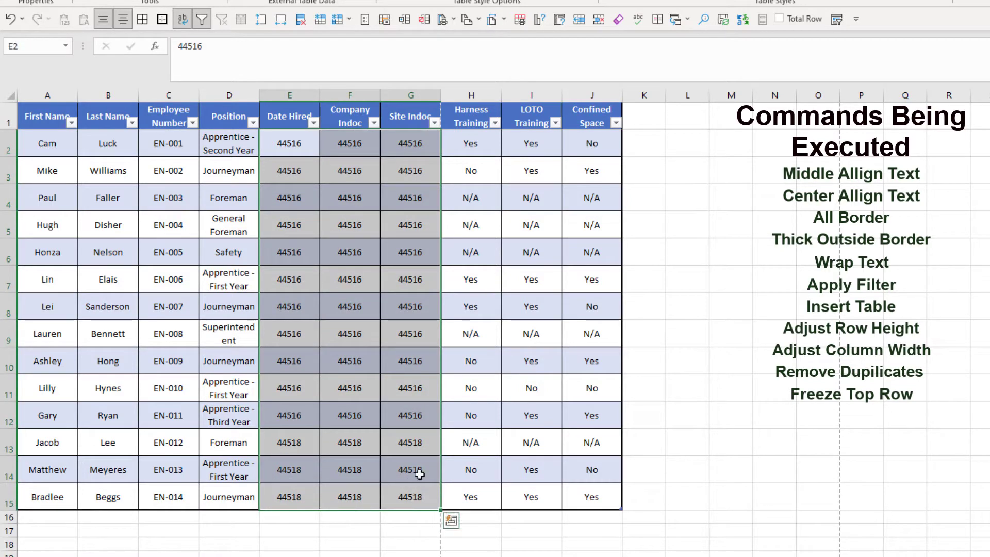
click(366, 19)
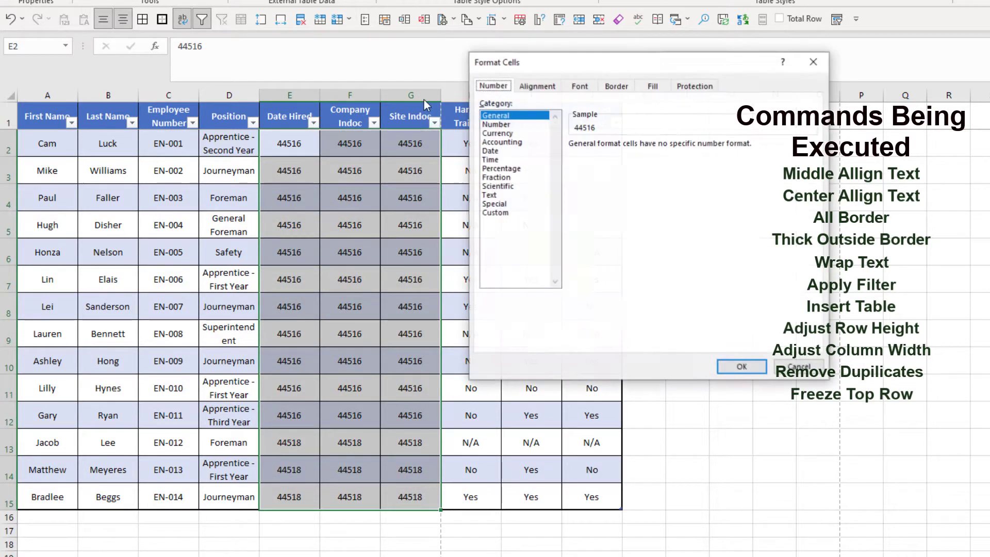
click(490, 151)
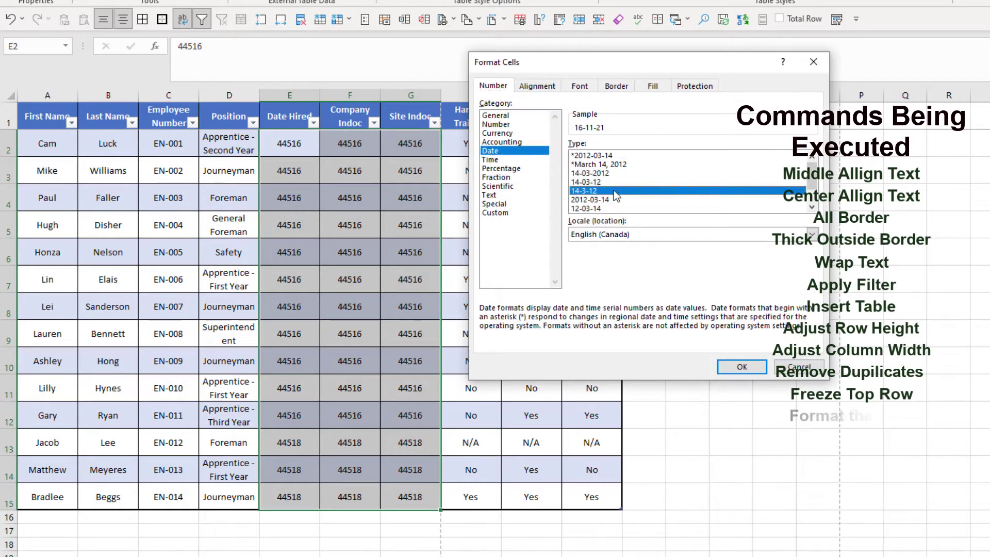
click(590, 208)
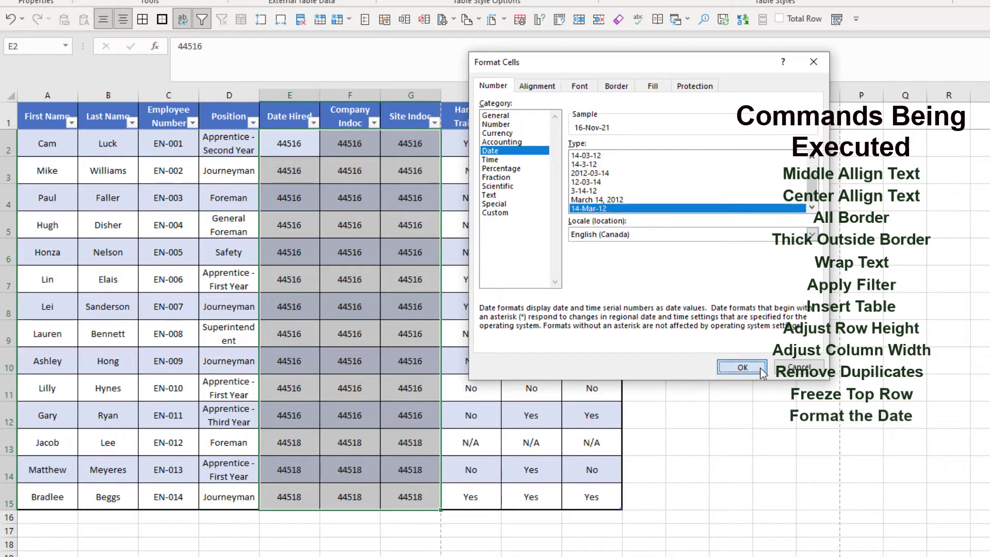
click(741, 367)
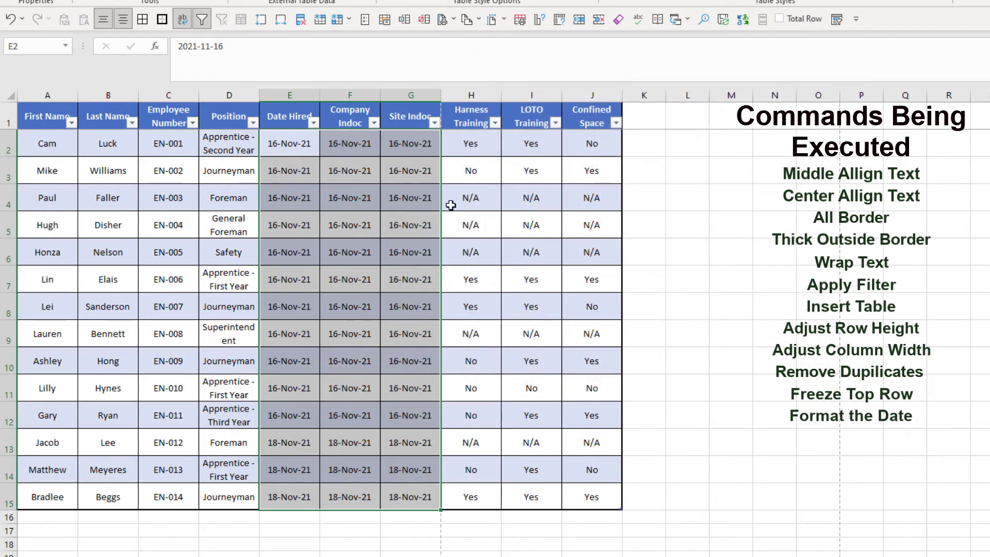
Highlight 'No' answers in the Harness, LOTO and Confined Space columns light red
click(426, 196)
drag(468, 135, 587, 494)
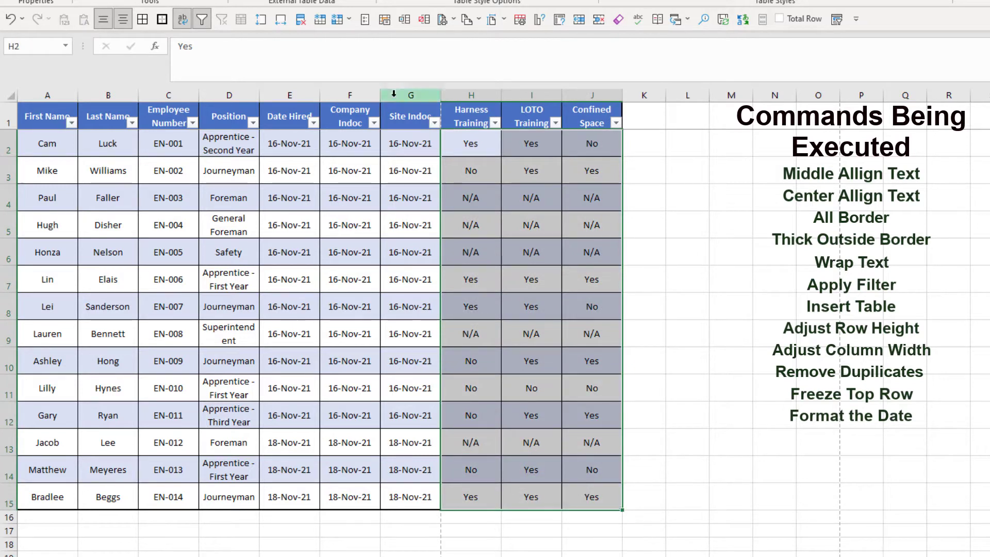
click(386, 20)
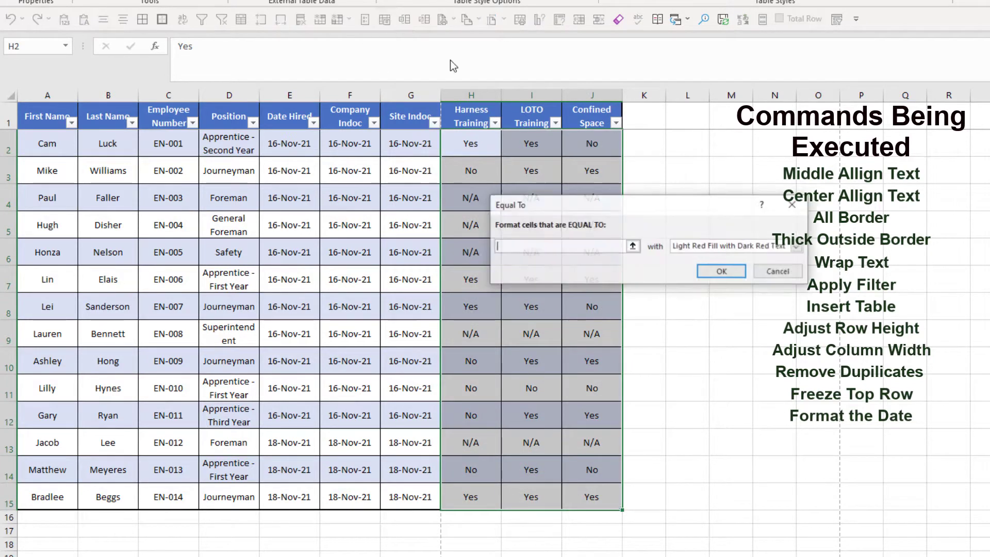
text(No)
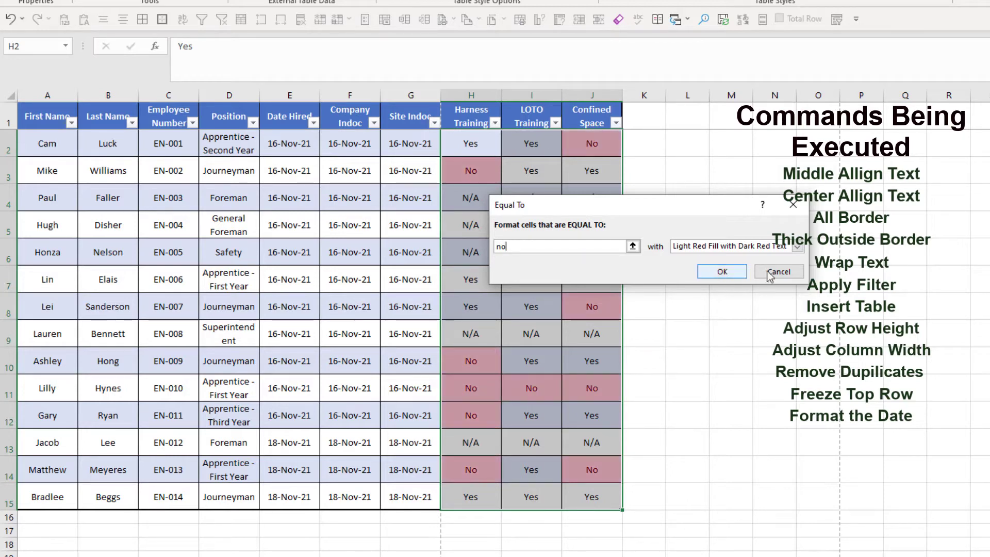
click(722, 271)
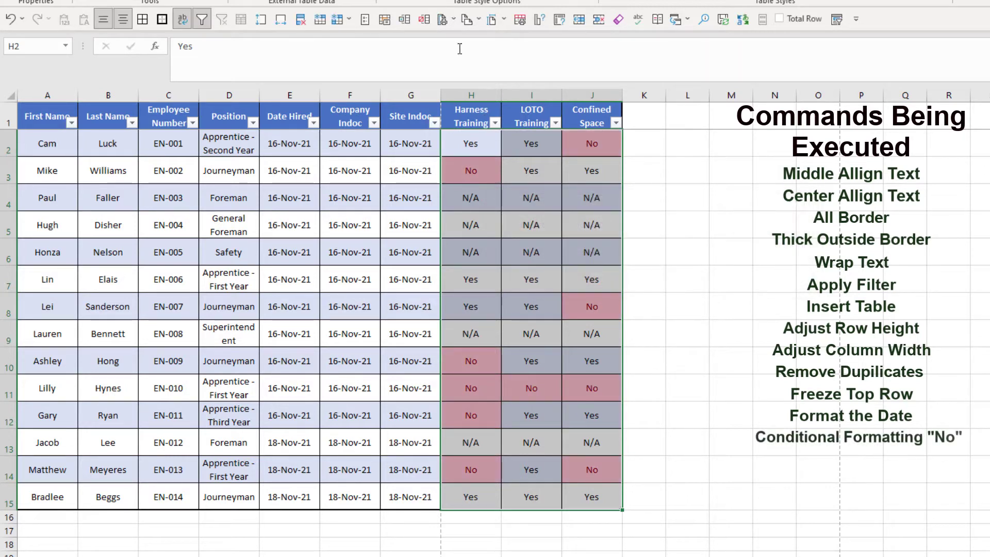
Highlight 'yes' answers with green fill and dark green text
click(388, 21)
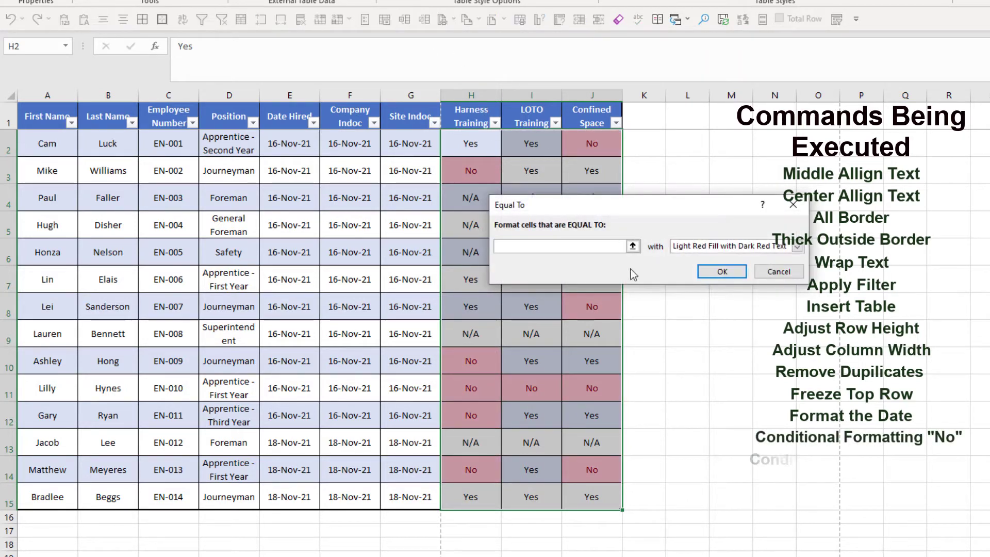
text(yes)
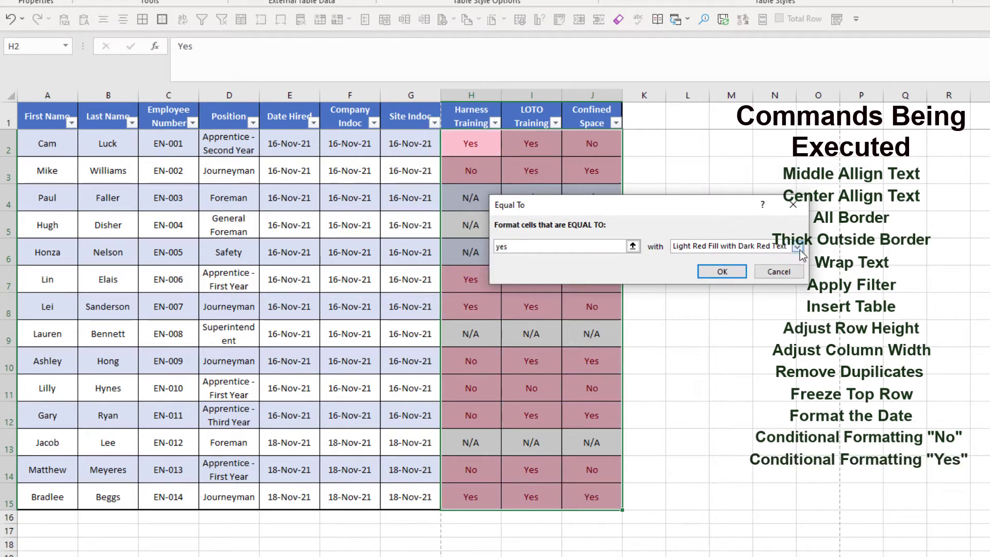
click(796, 246)
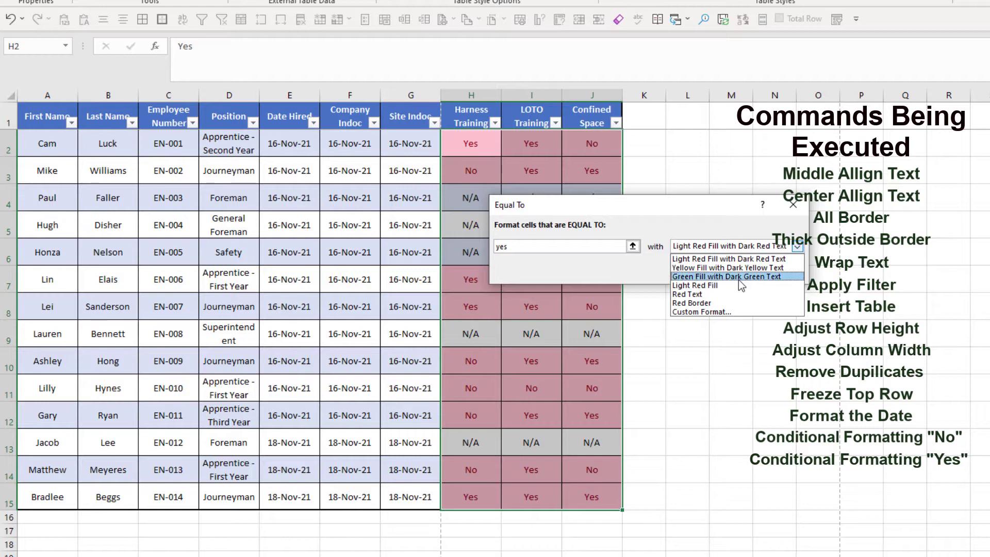
click(738, 278)
click(722, 272)
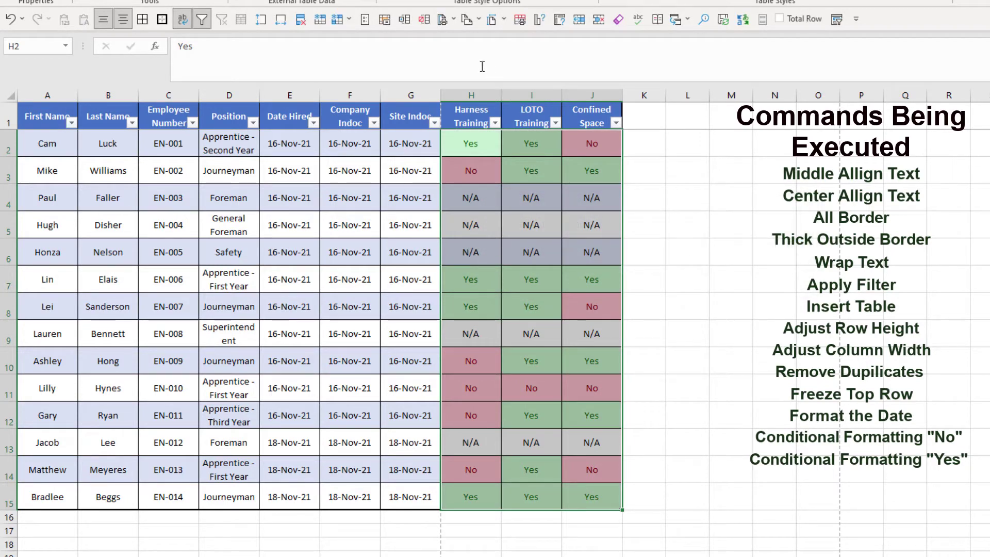
Group columns H to J and collapse the group
click(404, 20)
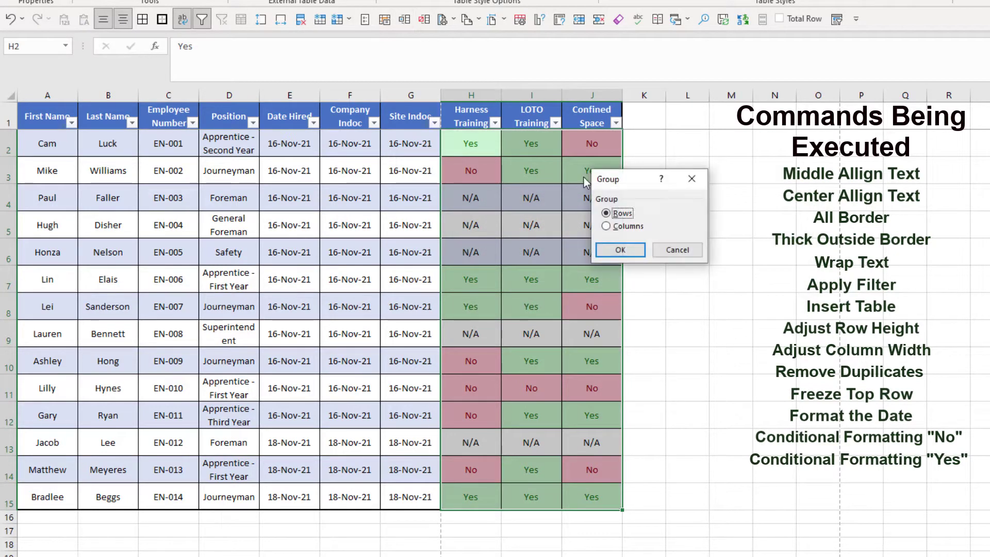
click(639, 229)
click(633, 250)
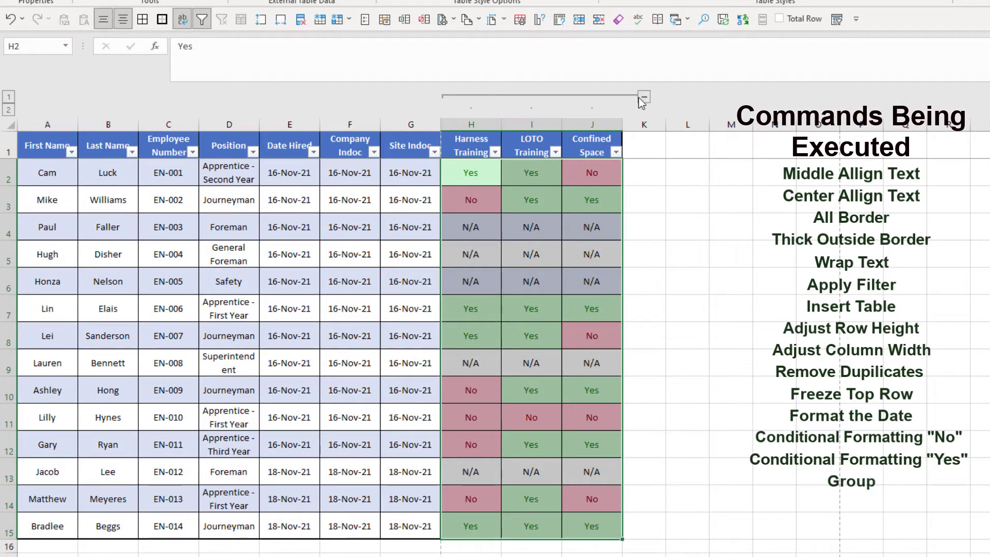
click(643, 97)
Expand the training columns and set the whole table as the print area
click(471, 97)
click(375, 248)
key(ctrl+a)
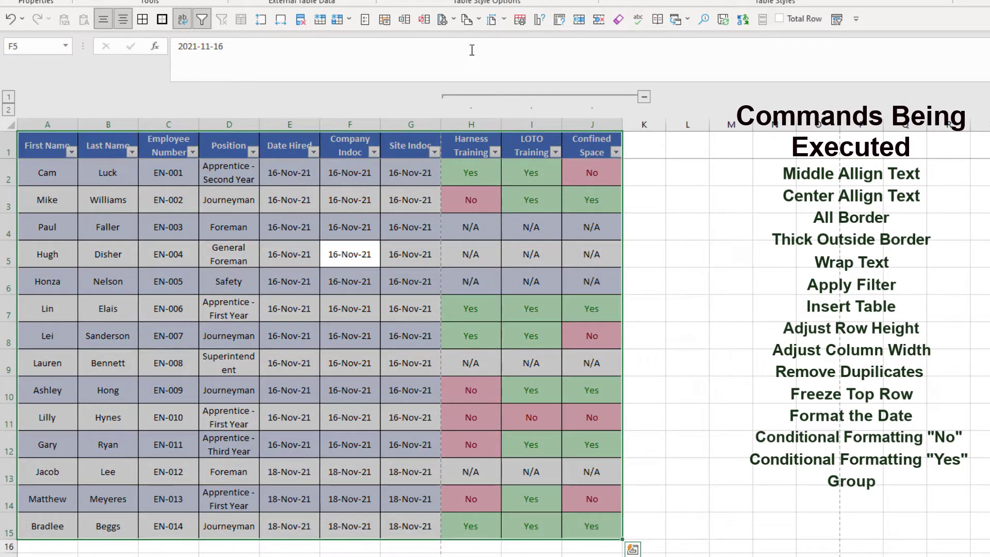
click(466, 20)
click(472, 38)
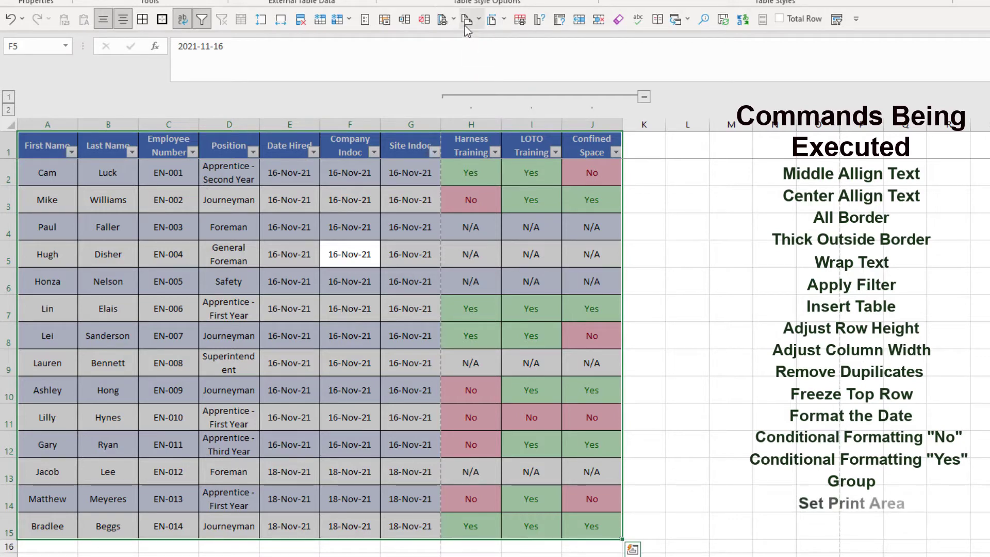
Set the page to landscape orientation on Legal paper
click(467, 20)
click(497, 81)
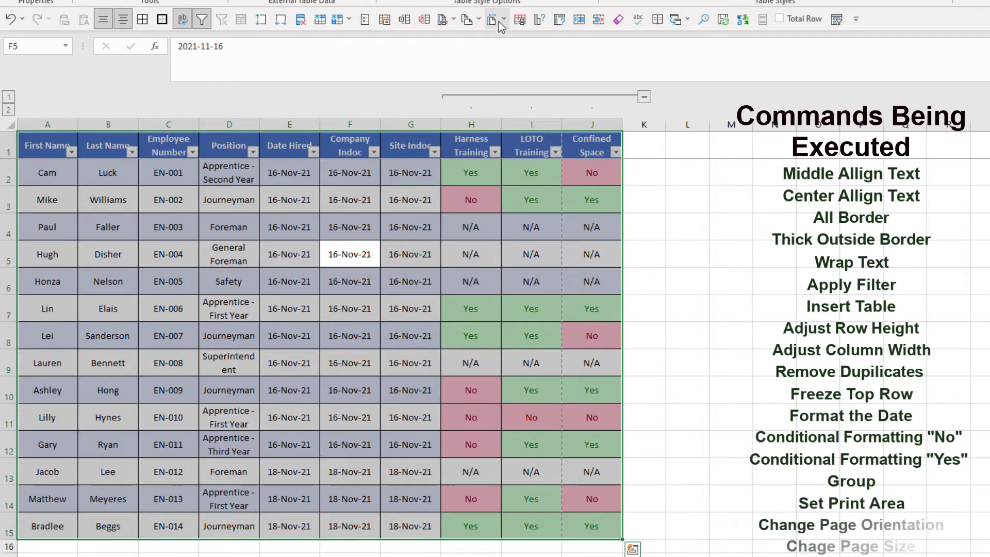
click(498, 22)
click(521, 72)
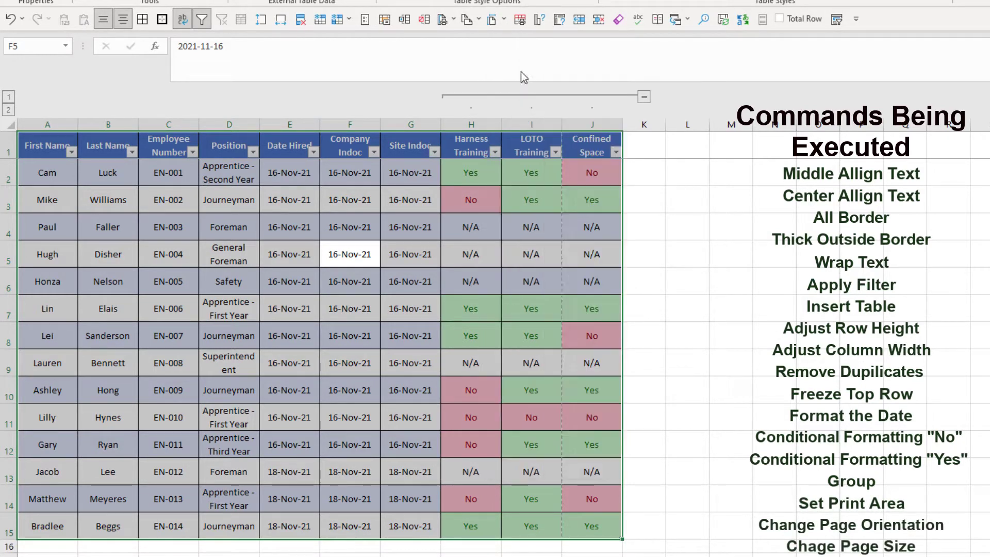
click(518, 21)
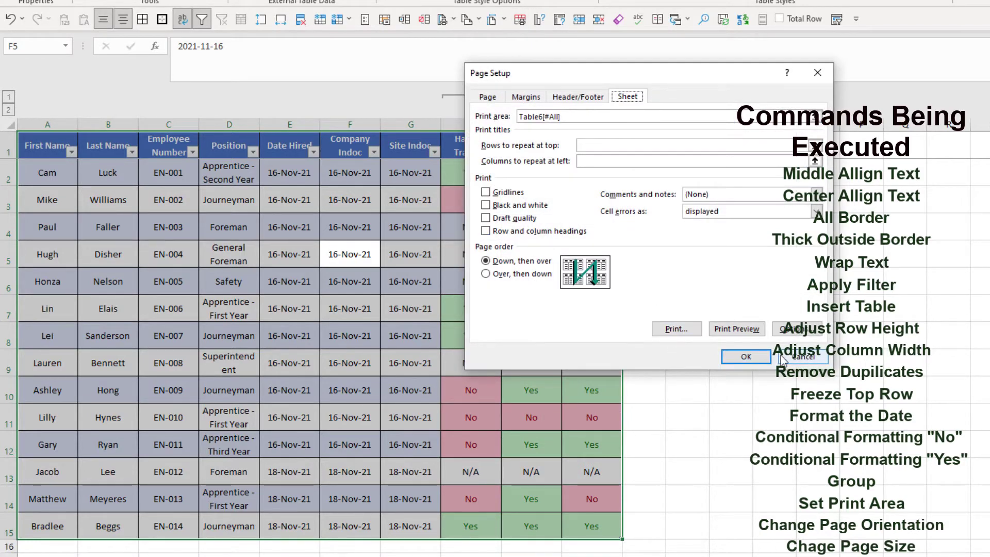
click(746, 356)
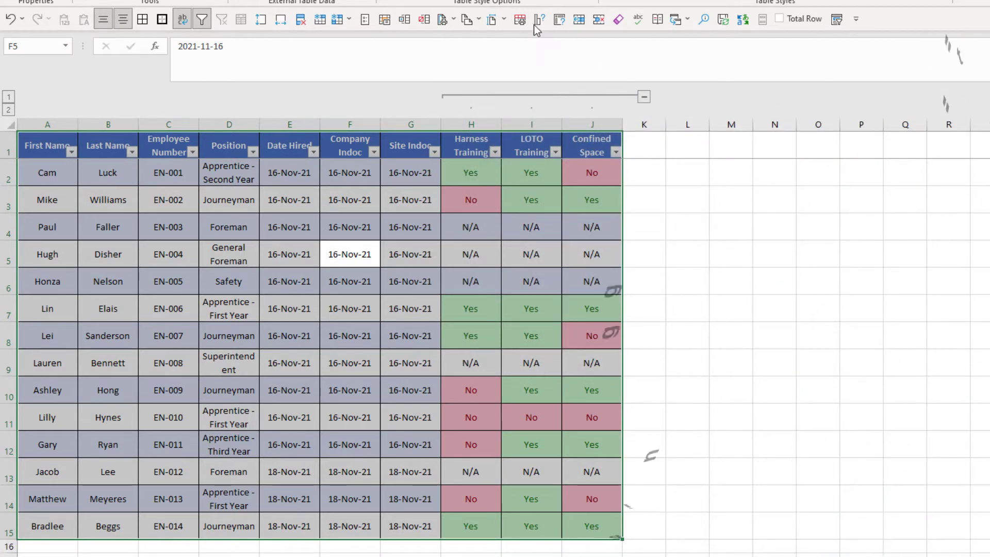
Add a clustered bar pivot chart counting first names by position beside the table
click(536, 21)
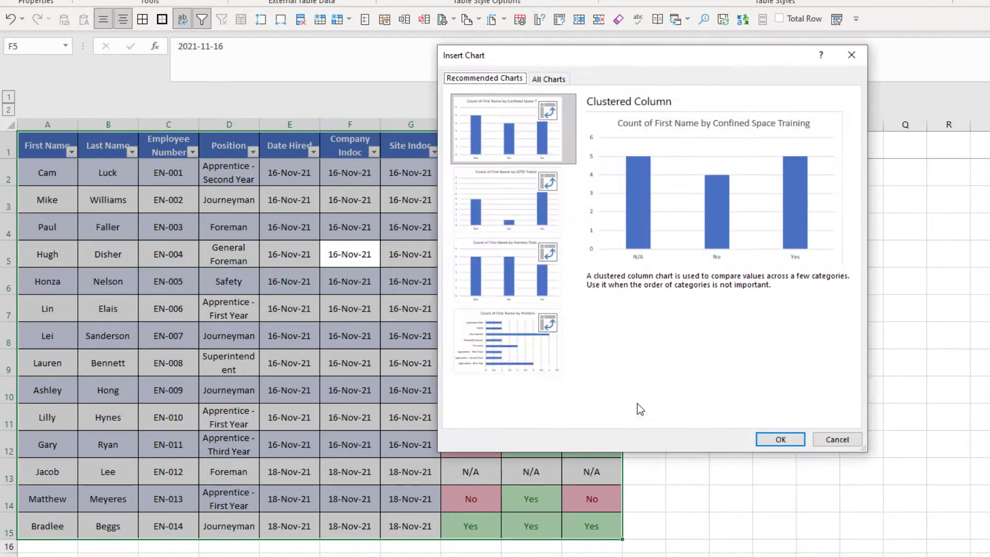
click(522, 348)
click(796, 439)
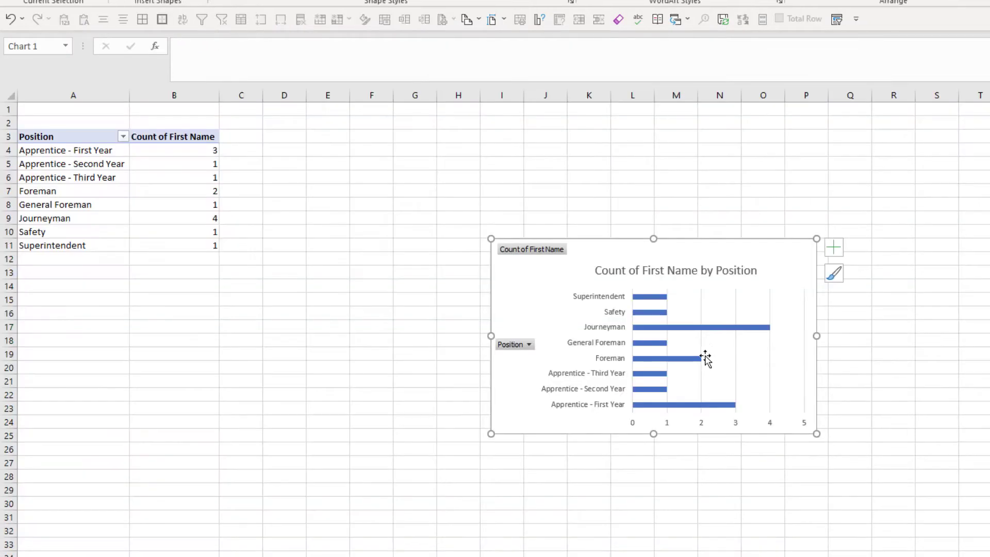
key(ctrl+z)
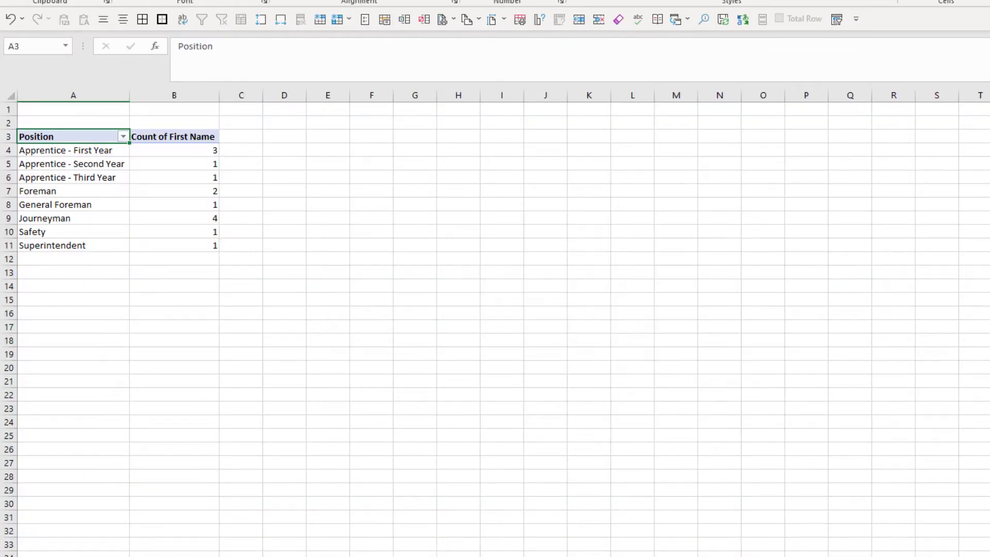
key(ctrl+z)
click(740, 220)
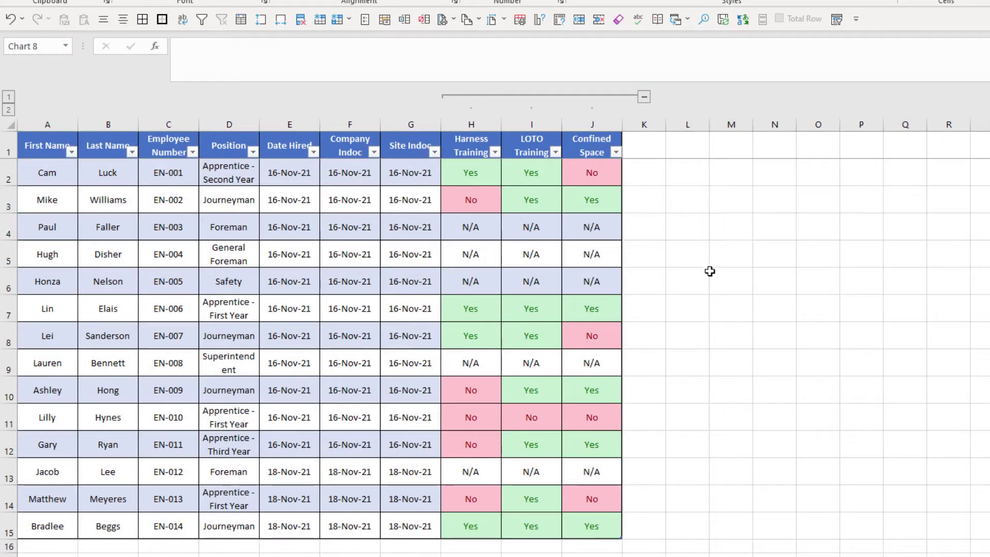
key(ctrl+v)
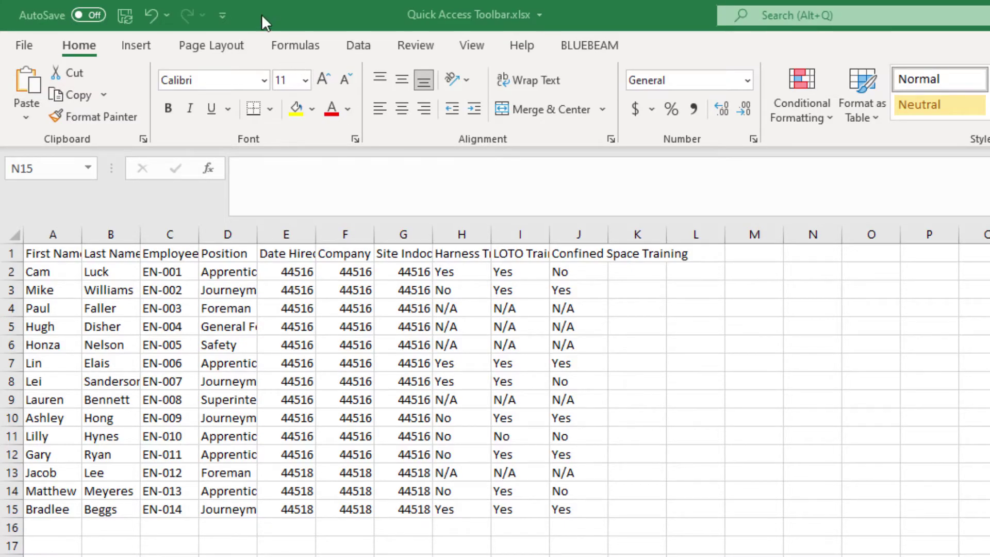
Move the Quick Access Toolbar to show below the ribbon
click(222, 15)
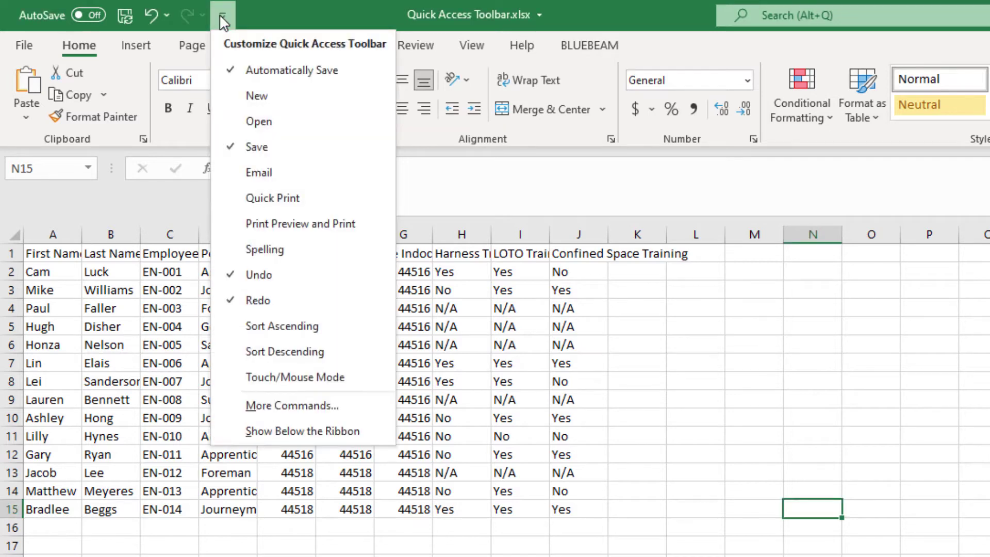
click(367, 429)
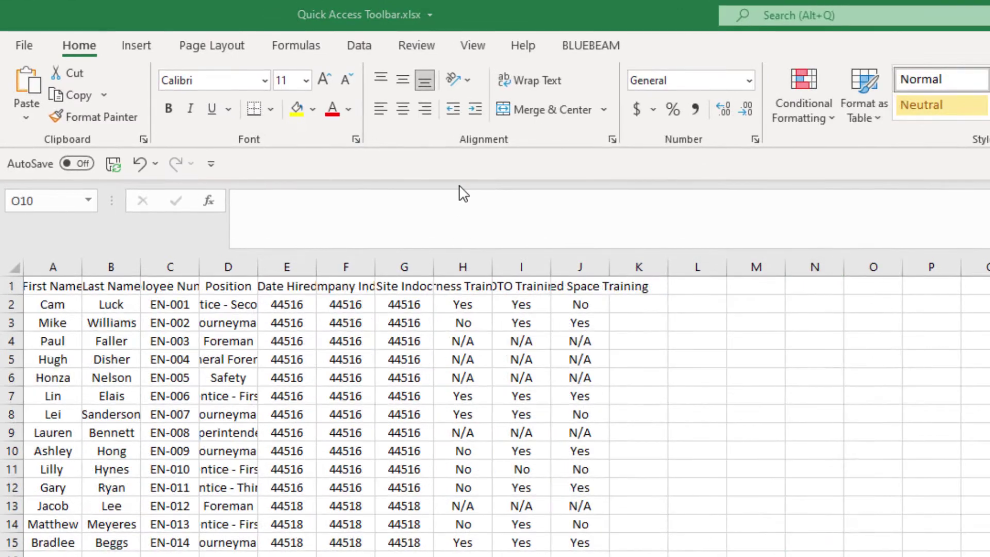
Add Middle Align and Center to the Quick Access Toolbar
right_click(407, 80)
click(452, 101)
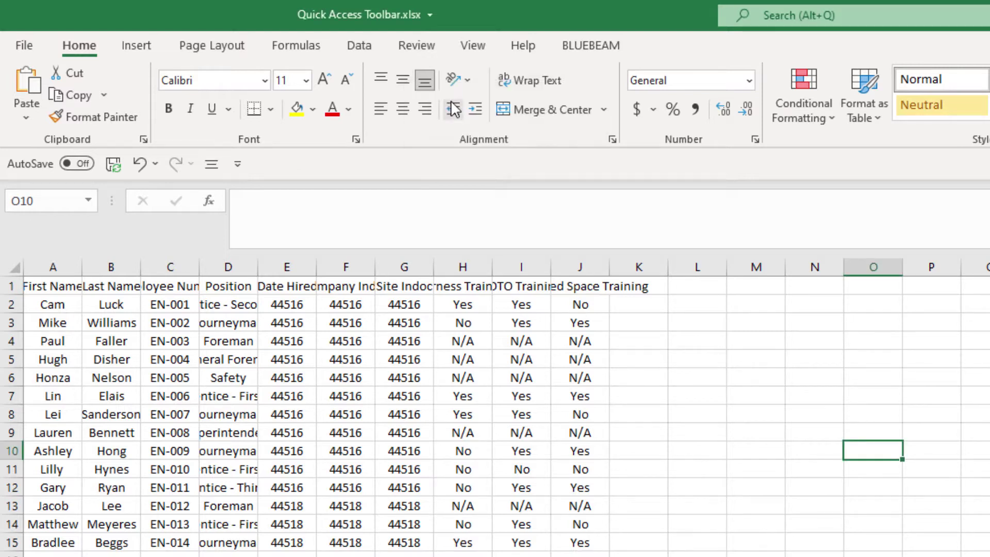
right_click(407, 111)
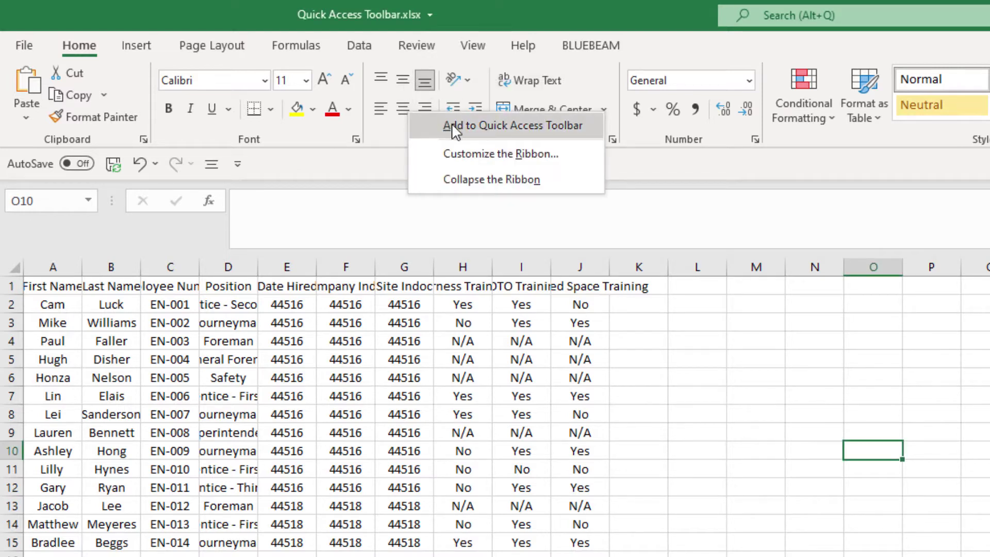
click(452, 127)
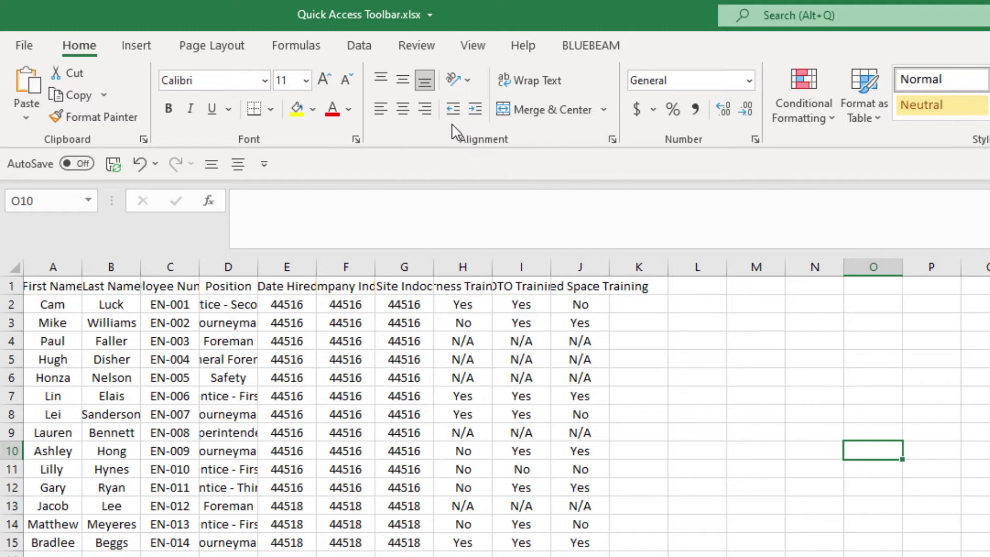
Add All Borders, Thick Outside Borders and Wrap Text to the Quick Access Toolbar
click(271, 109)
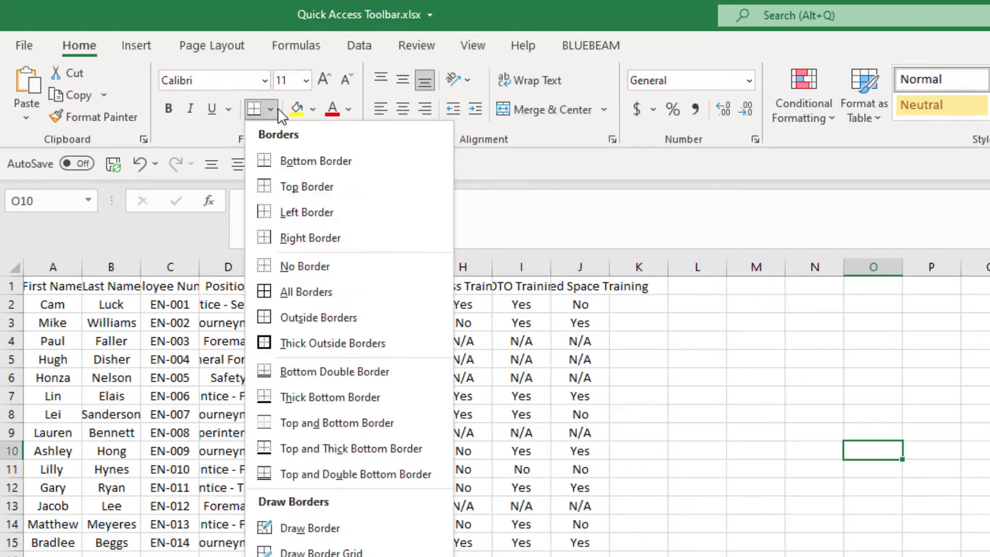
right_click(323, 294)
click(369, 298)
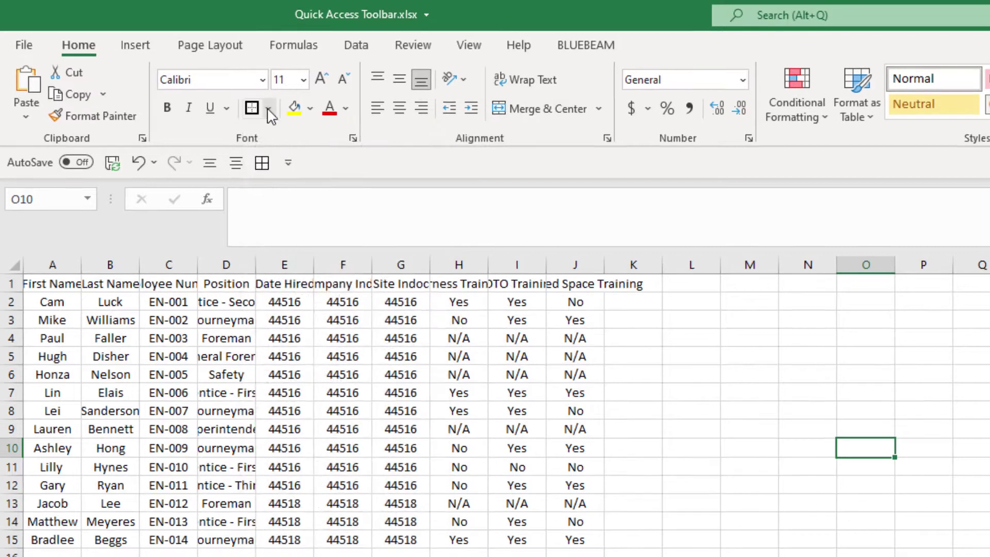
click(270, 109)
right_click(305, 352)
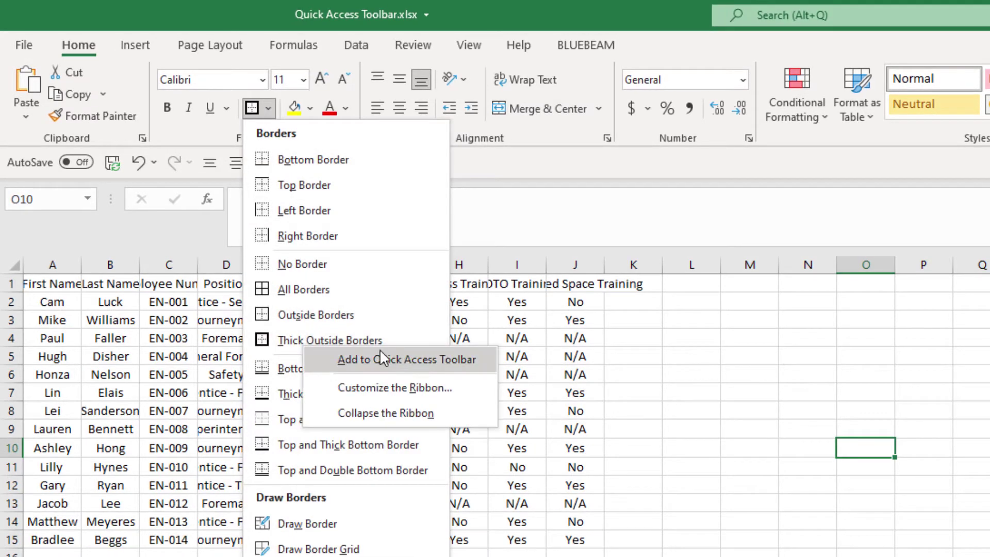
click(408, 354)
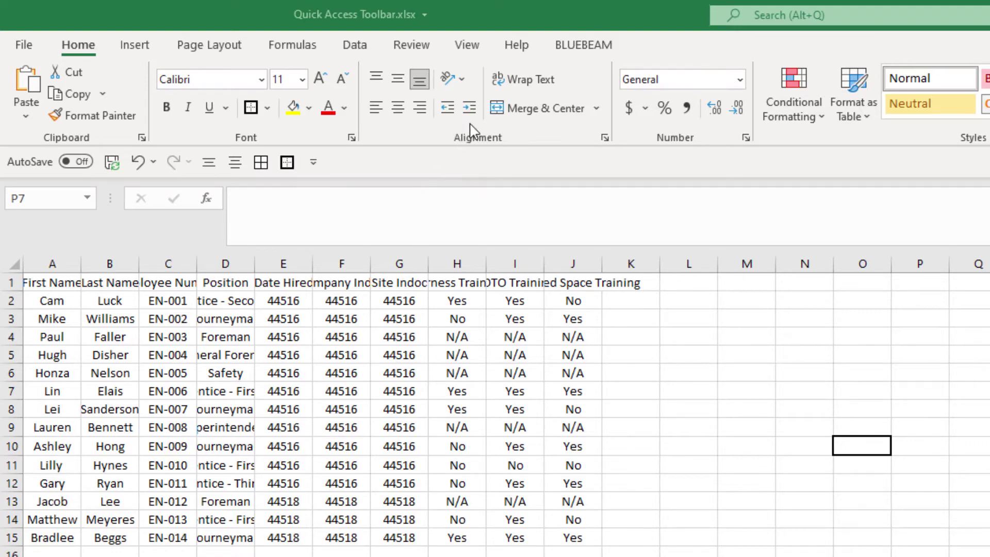
right_click(506, 79)
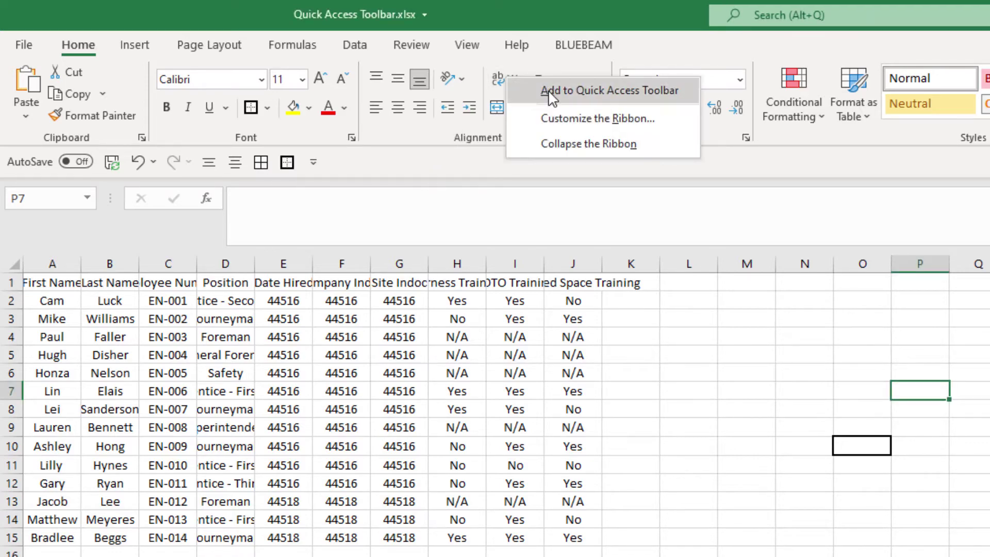
click(549, 92)
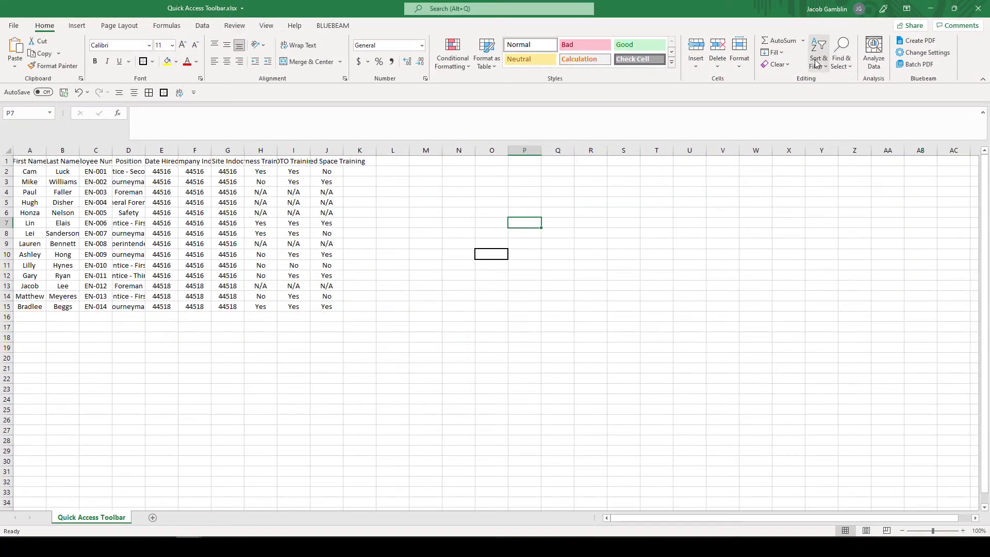
Add the Filter command to the Quick Access Toolbar
click(820, 59)
right_click(830, 124)
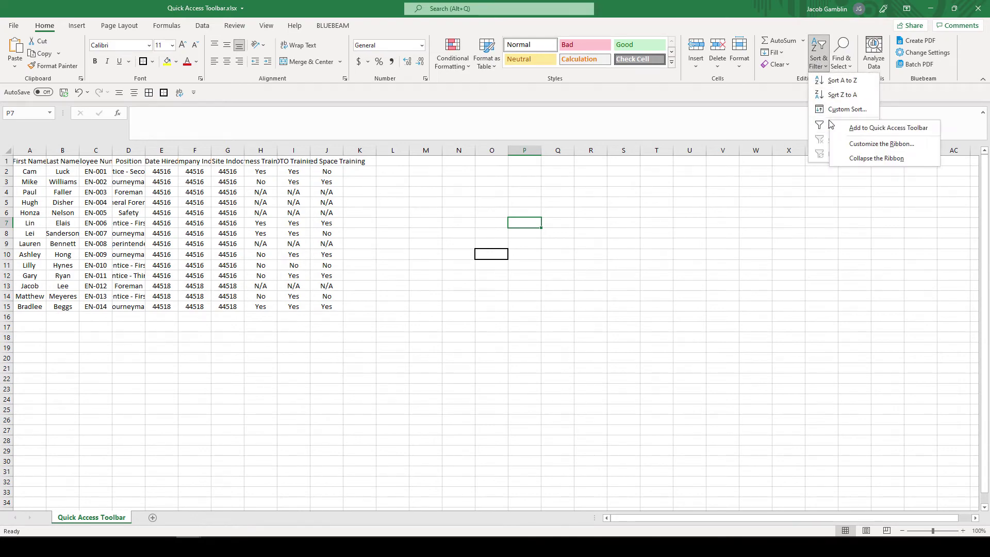
click(853, 128)
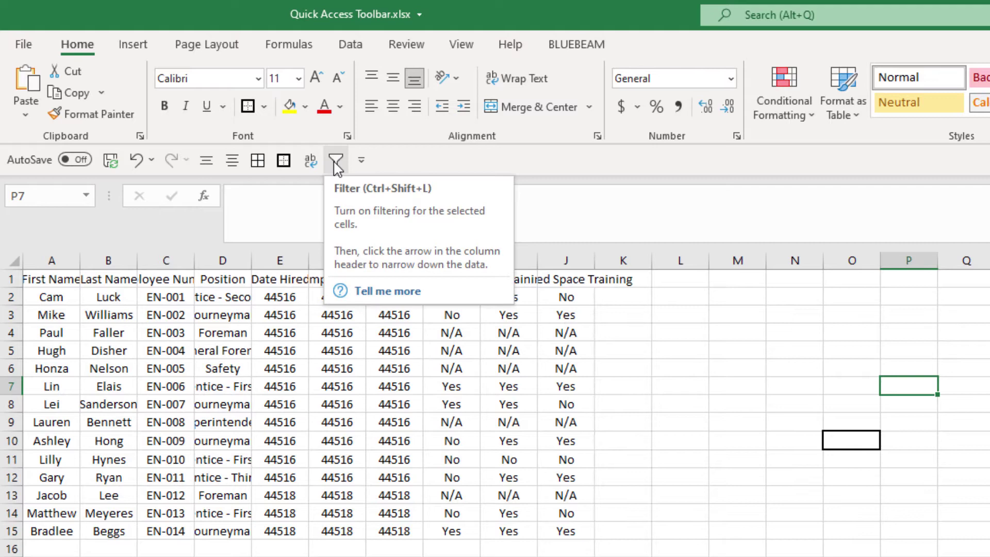
Filter A1:J15 to hide Date Hired 44518, then add Clear Filter to the toolbar
click(209, 336)
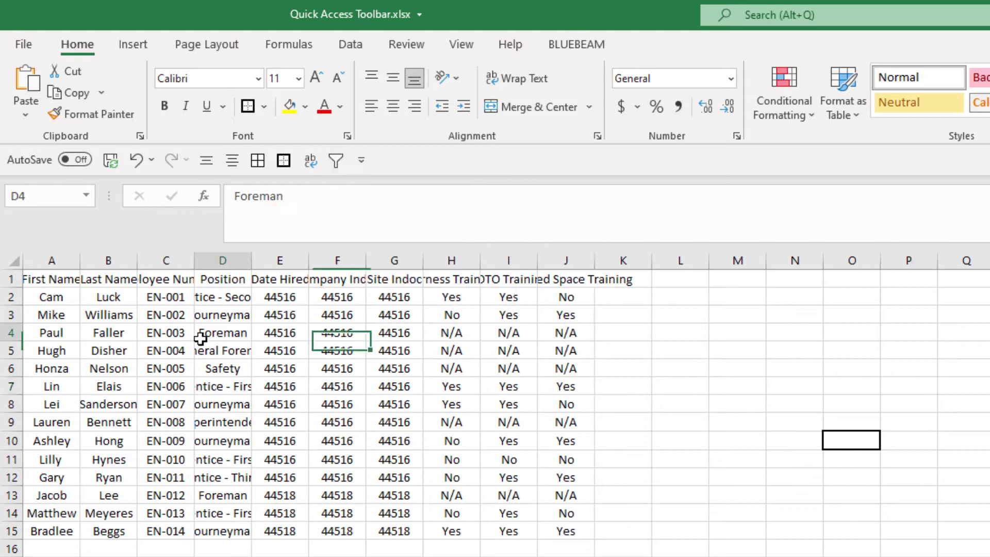
key(ctrl+a)
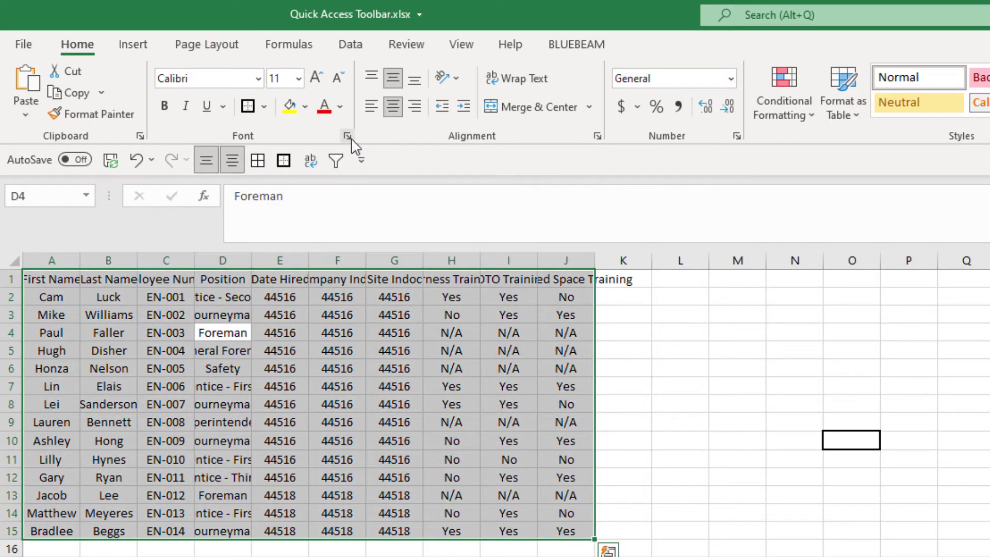
click(336, 160)
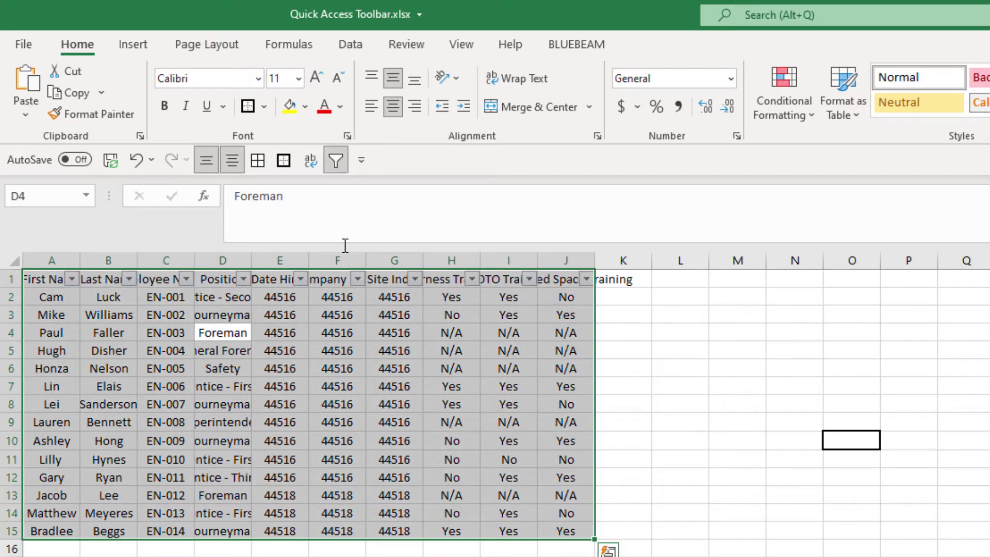
click(300, 278)
click(142, 521)
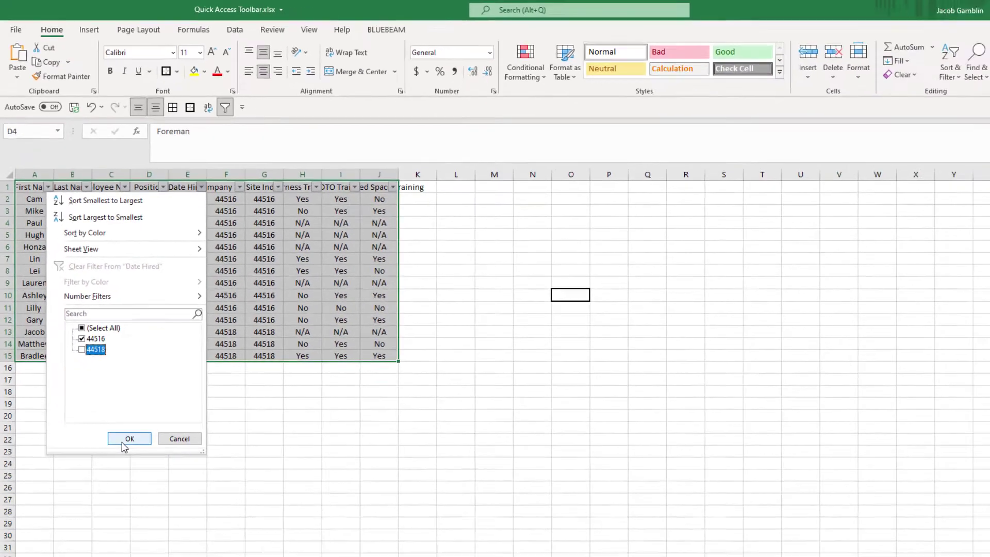
click(125, 429)
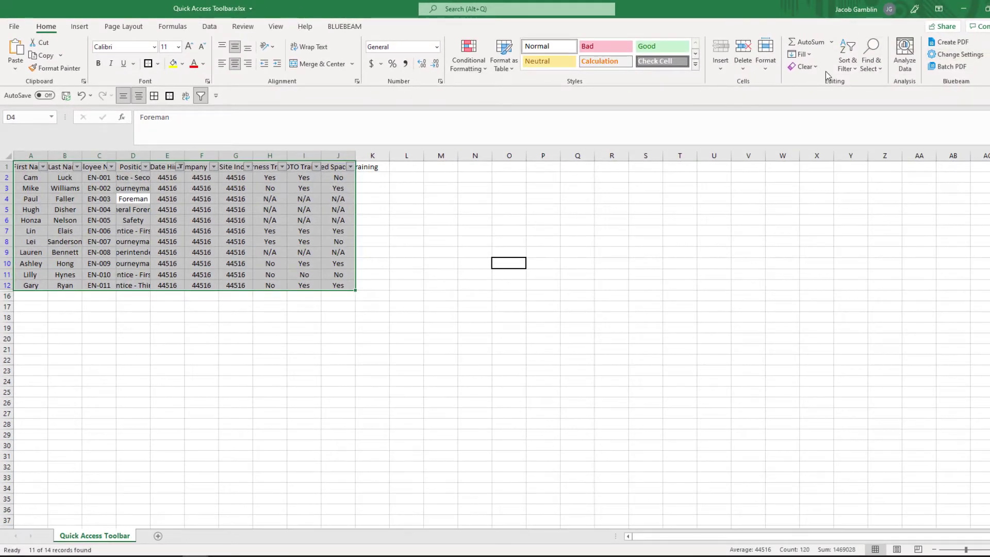
click(847, 64)
right_click(880, 142)
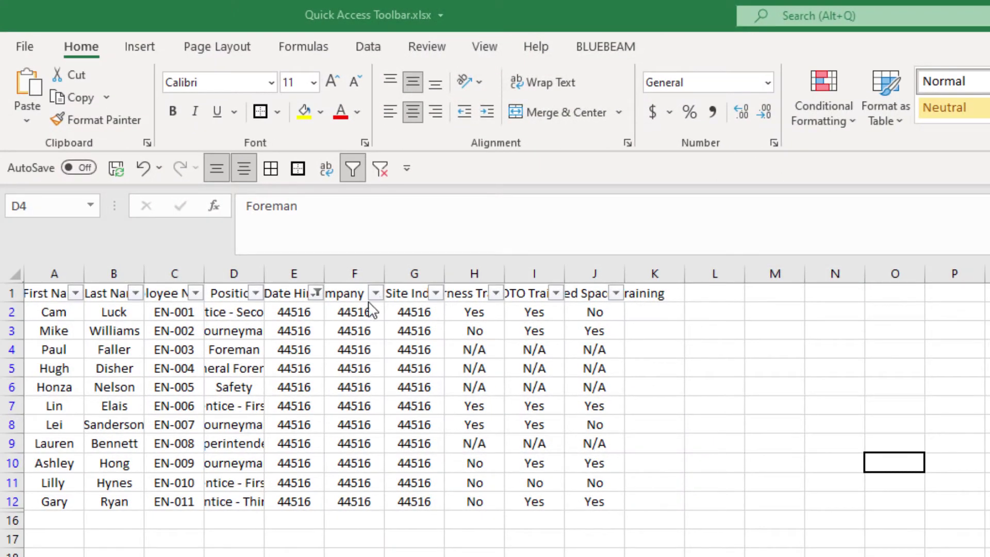
Add the Insert Table command to the Quick Access Toolbar
key(ctrl+a)
click(135, 48)
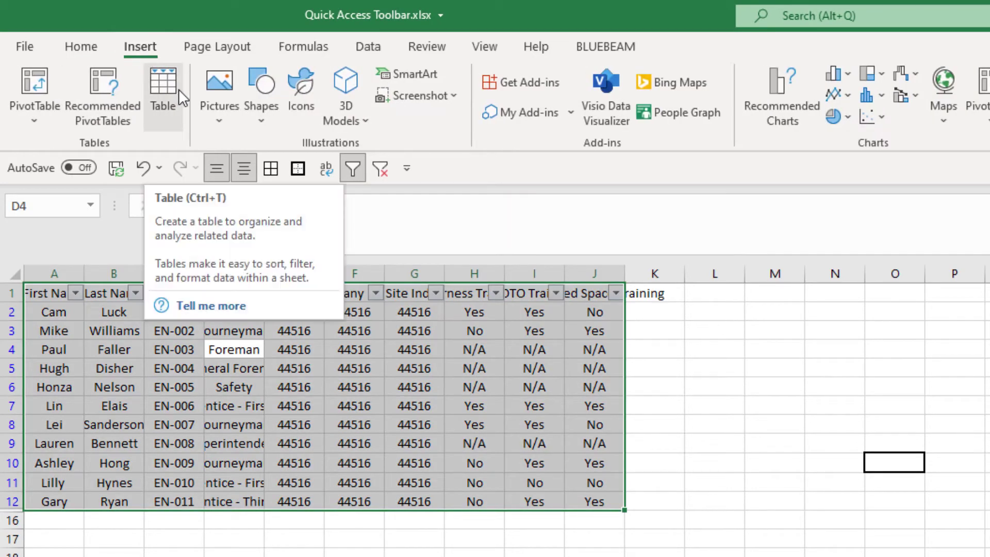
right_click(168, 98)
click(225, 112)
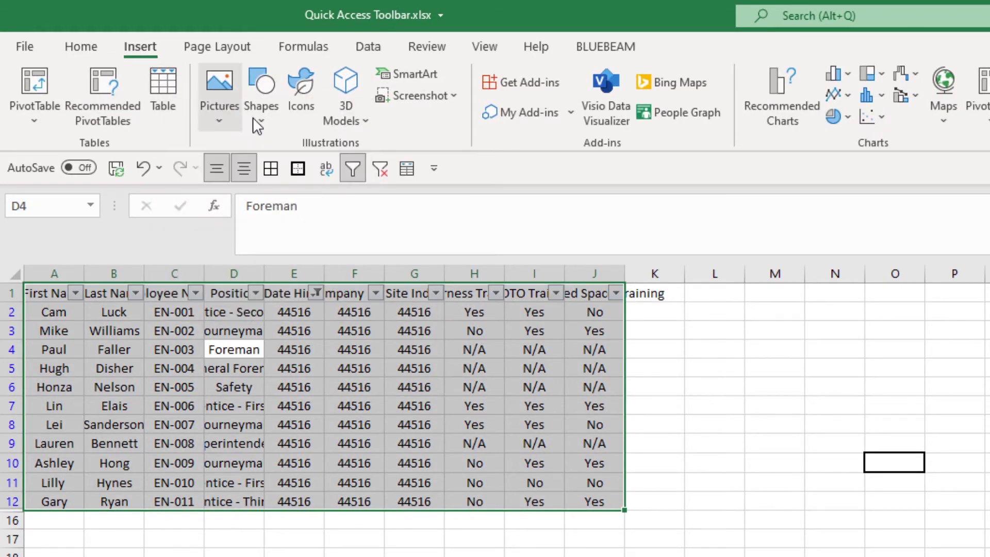
click(632, 518)
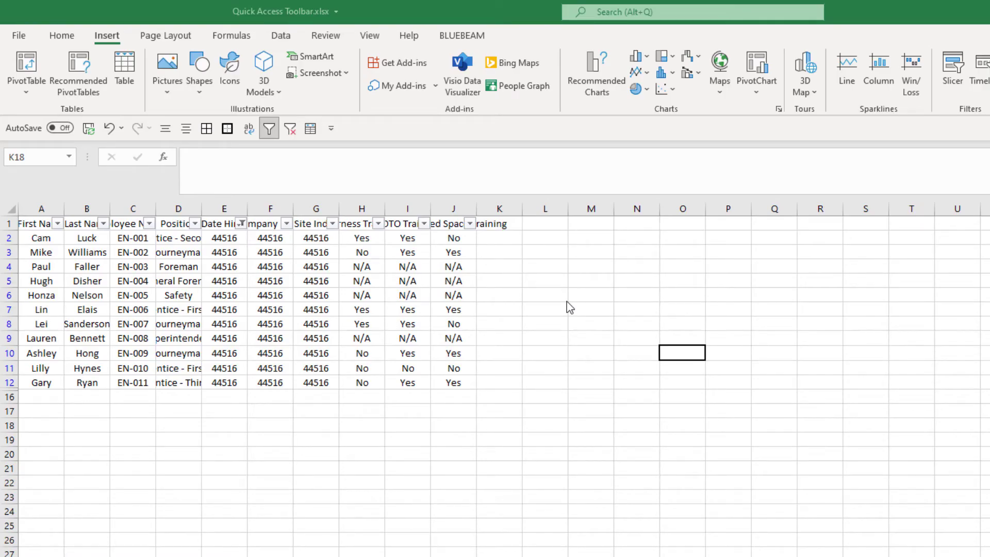
Open More Commands from the Quick Access Toolbar customization list
click(171, 40)
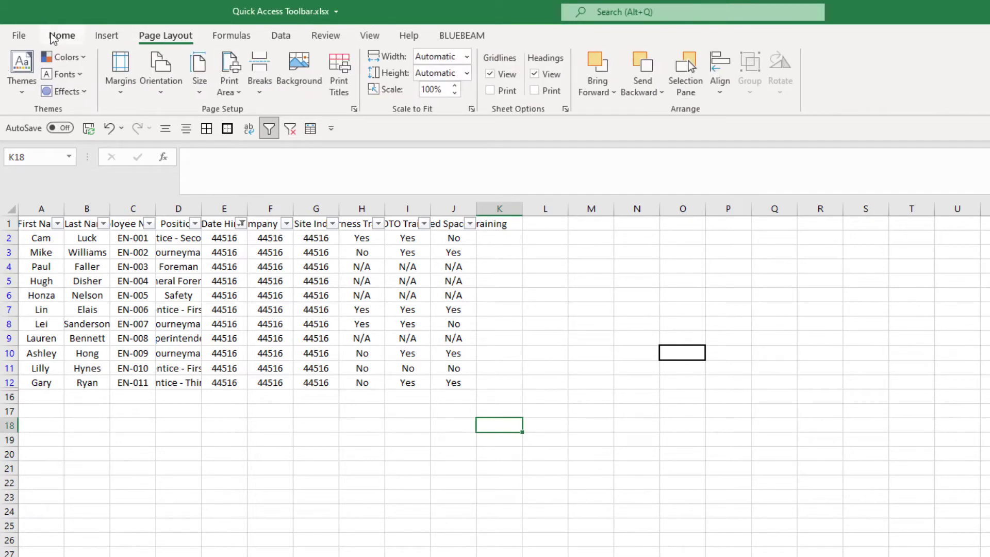
click(62, 36)
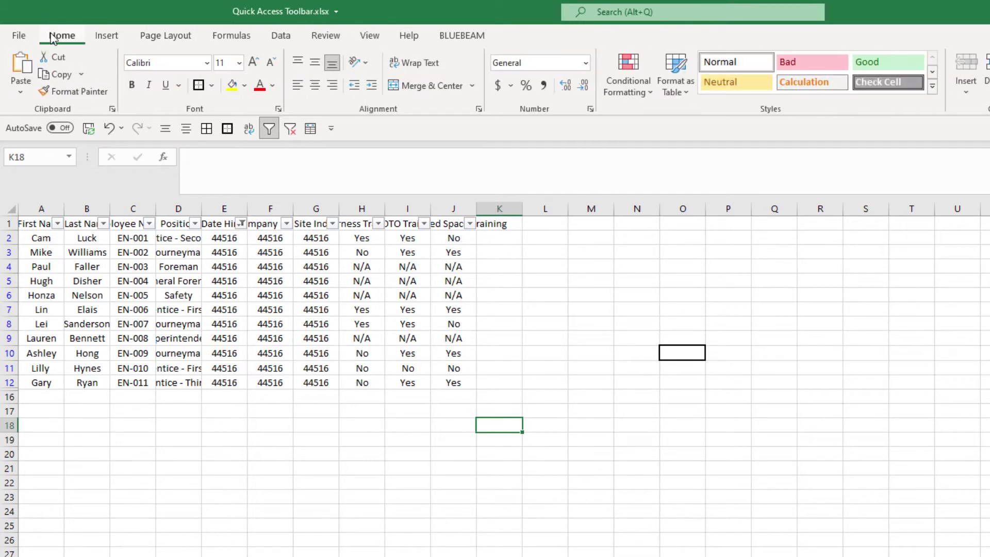
click(331, 128)
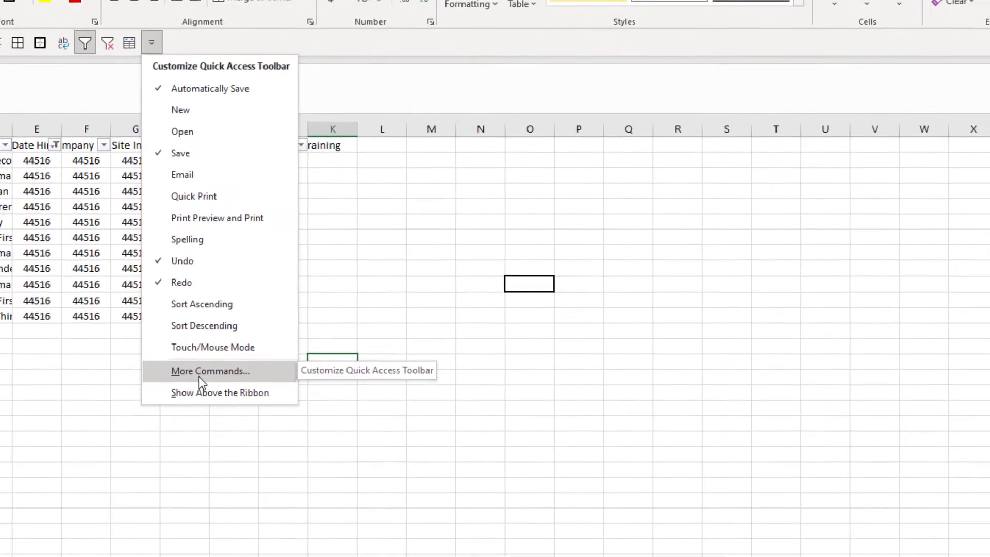
click(199, 376)
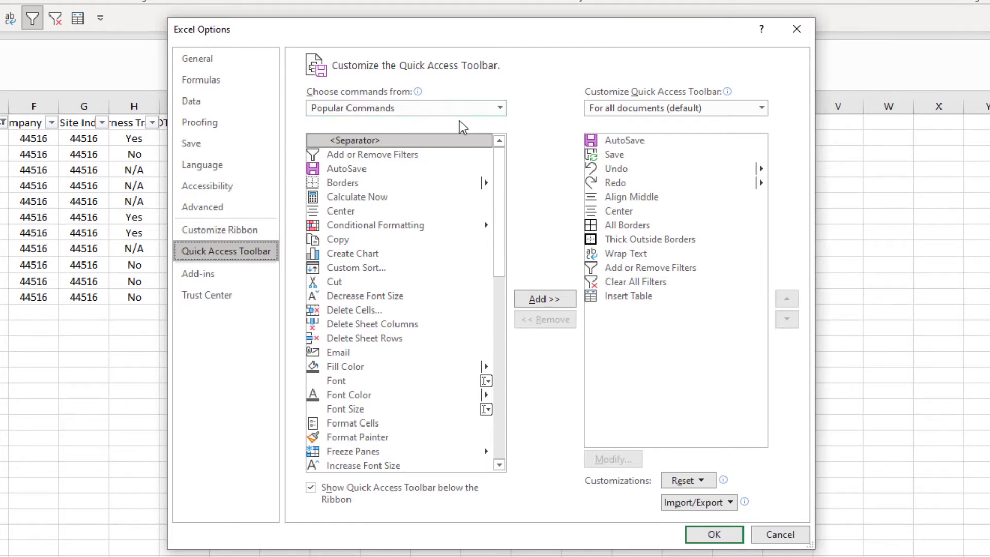
From All Commands, add Row Height to the Quick Access Toolbar
click(454, 108)
click(423, 157)
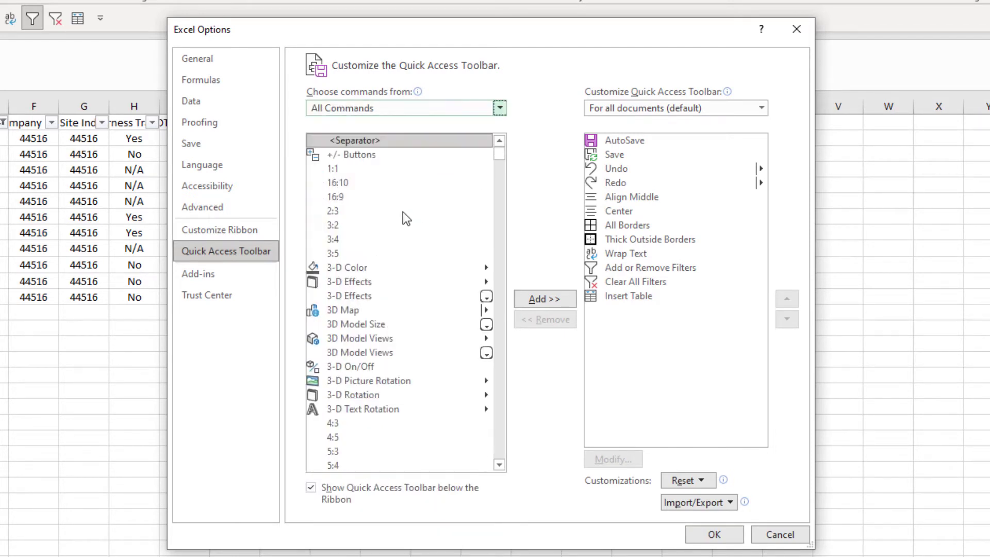
click(390, 241)
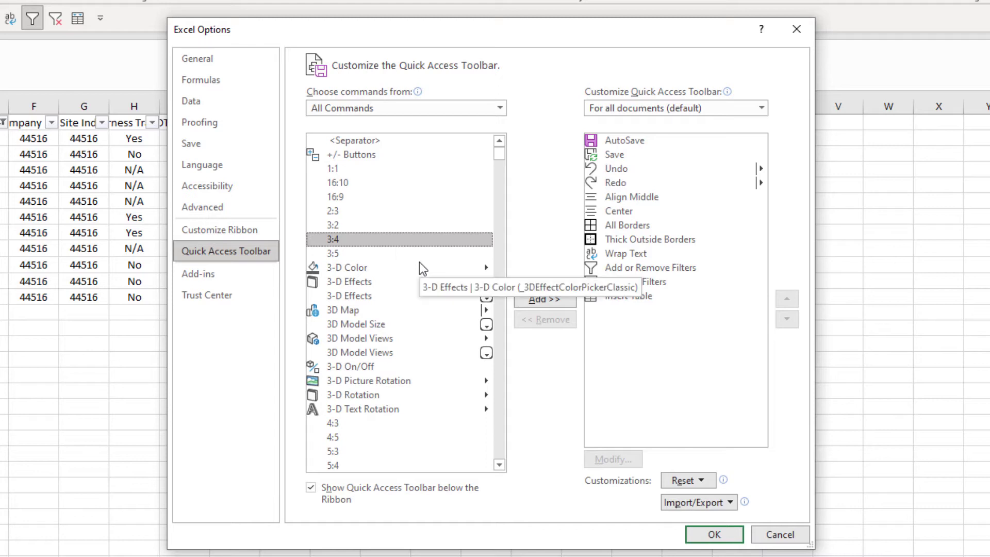
key(r)
key(o)
key(w)
scroll(420, 364, down, 2)
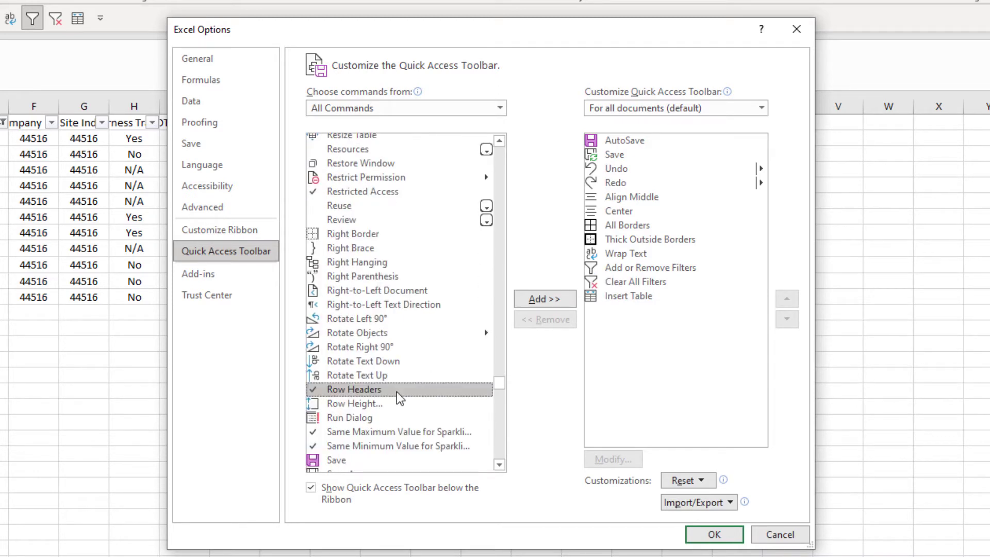
click(361, 404)
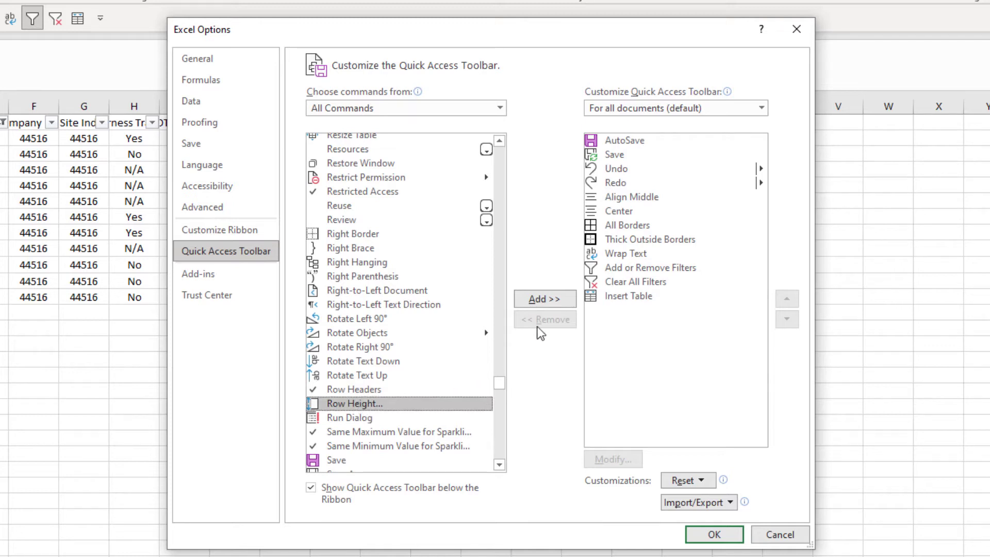
click(544, 299)
Add Column Width to the Quick Access Toolbar after Row Height
scroll(386, 333, down, 1)
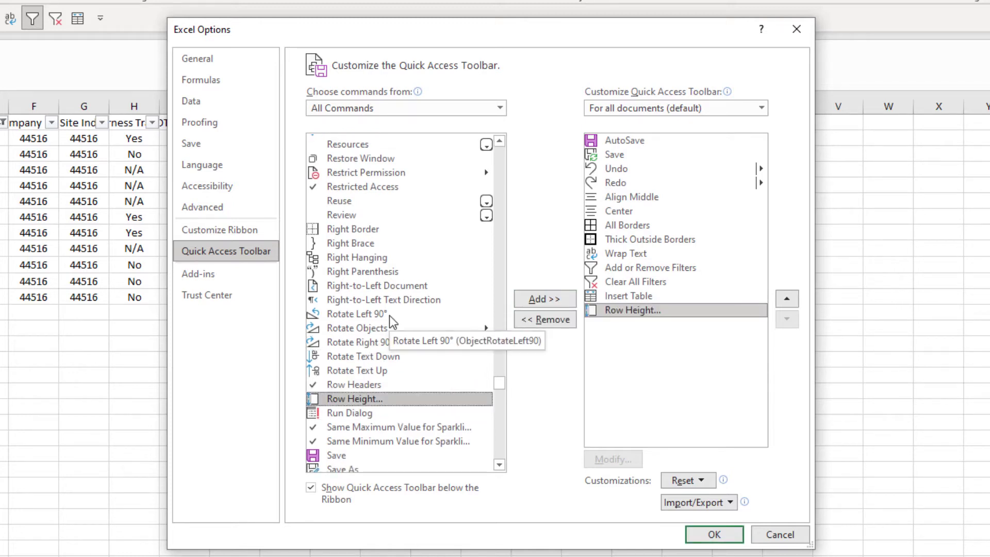
click(393, 315)
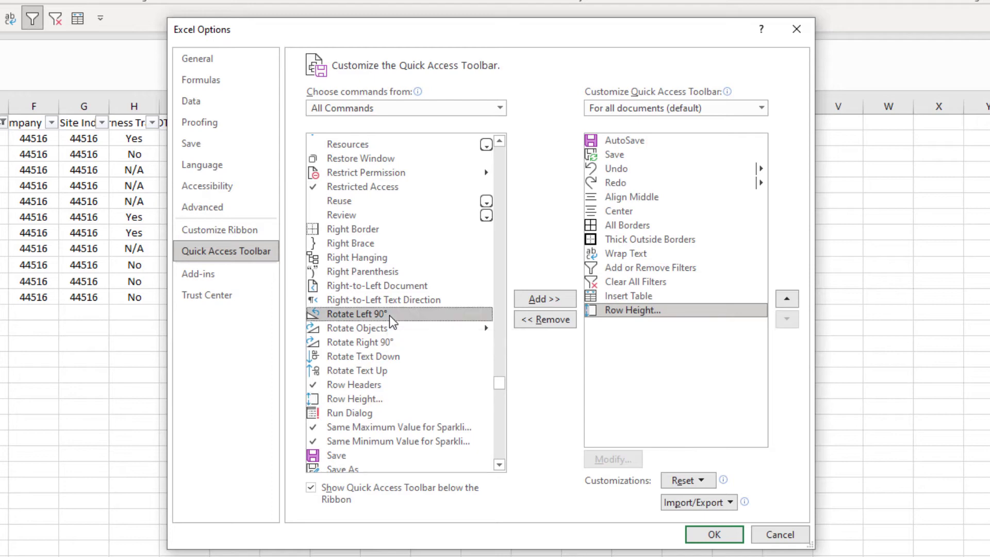
key(c)
key(o)
key(l)
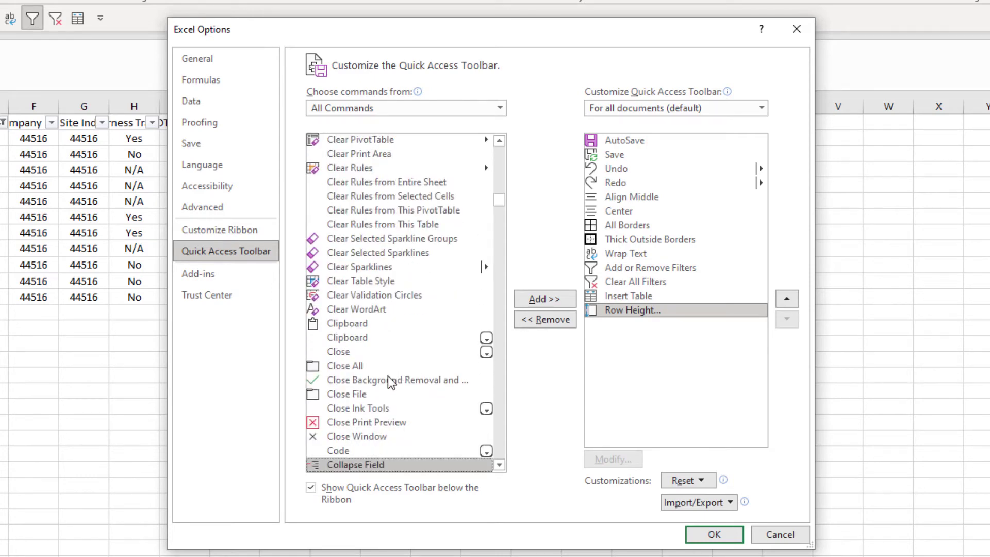
scroll(390, 381, down, 1)
scroll(391, 384, down, 3)
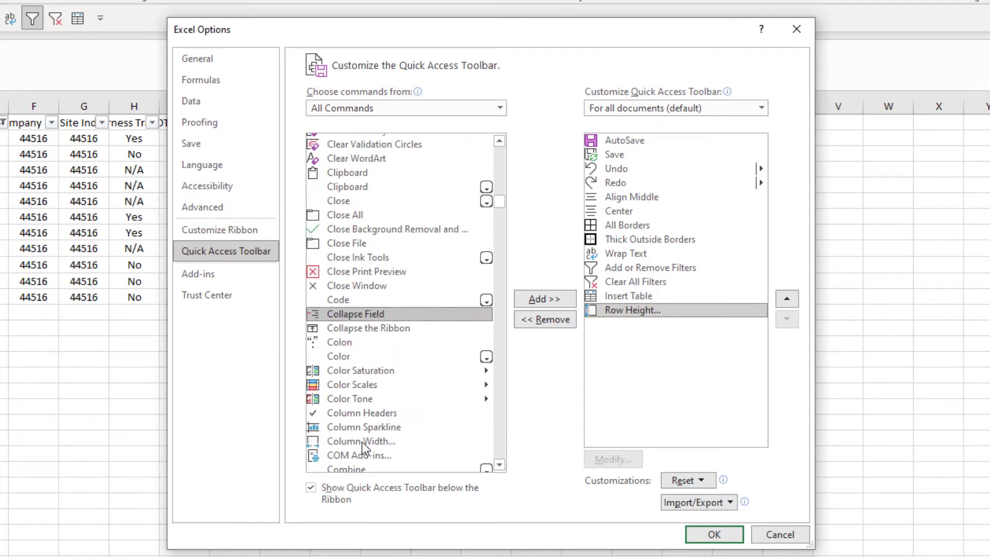
click(454, 441)
click(559, 298)
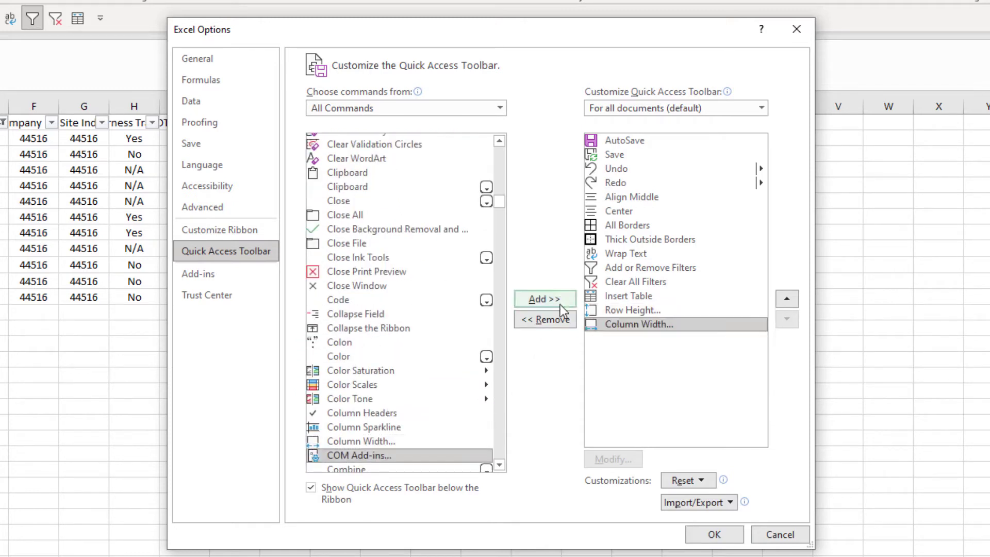
drag(499, 201, 503, 415)
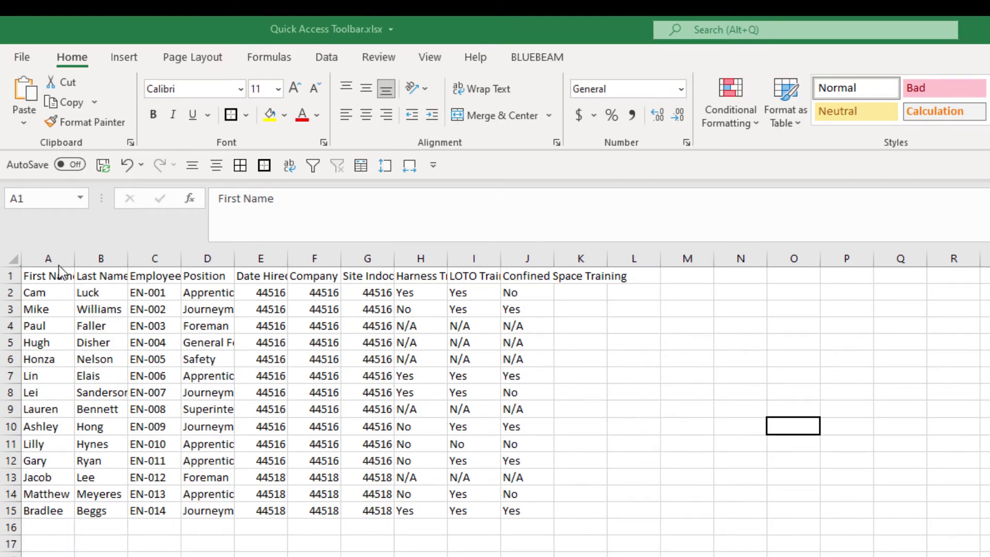
Centre A1:J15 both ways, add all borders with a thick outline, wrap text and add header filters
key(ctrl+a)
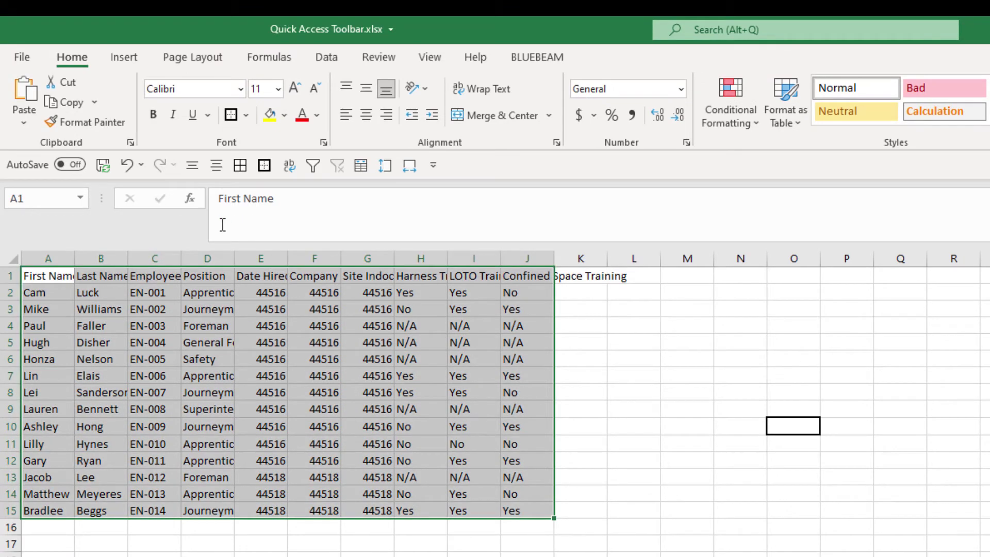
click(193, 169)
click(221, 167)
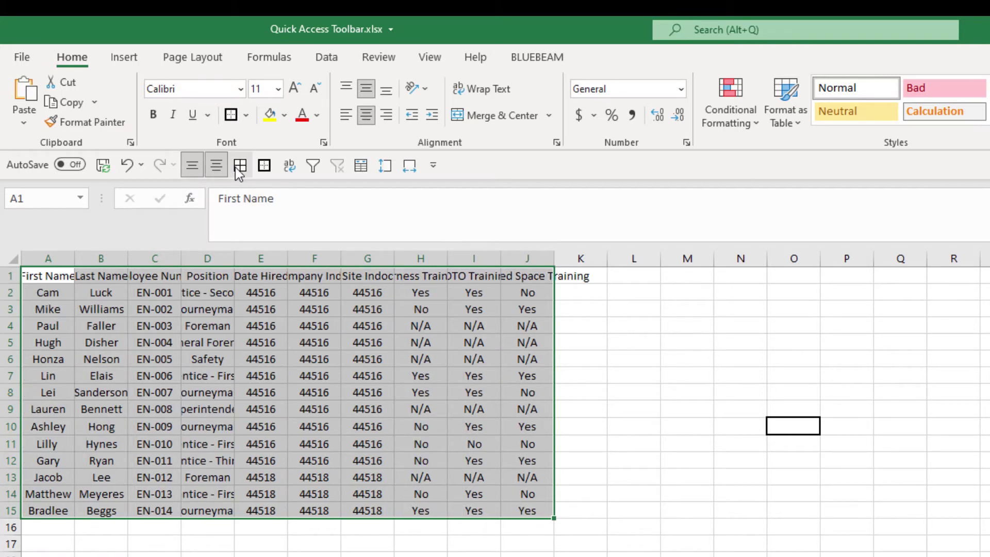
click(240, 166)
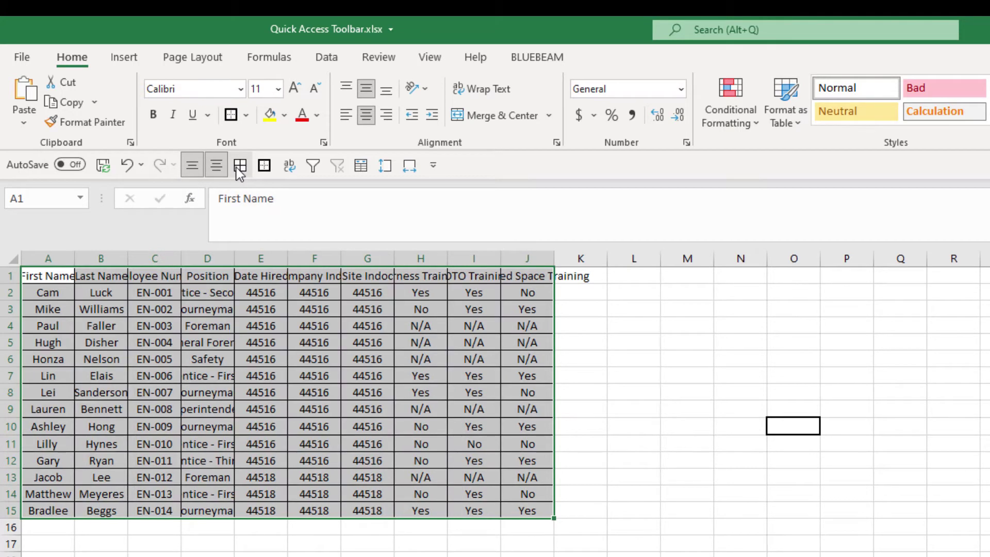
click(267, 166)
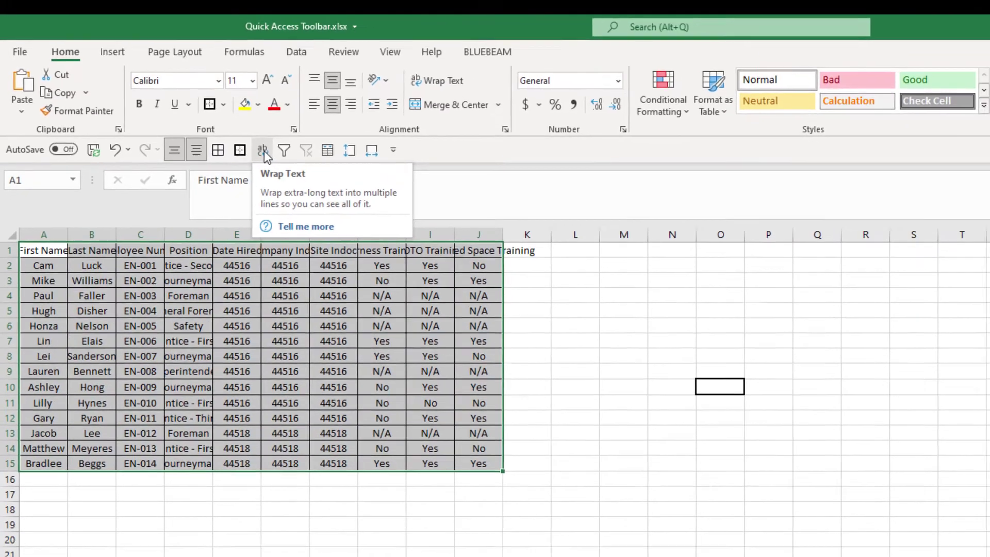
click(290, 166)
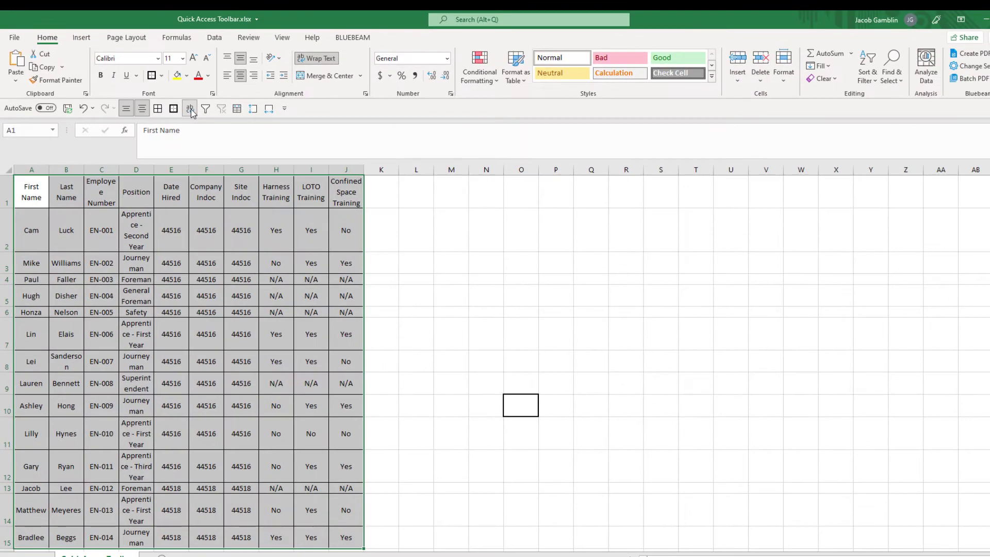
click(205, 109)
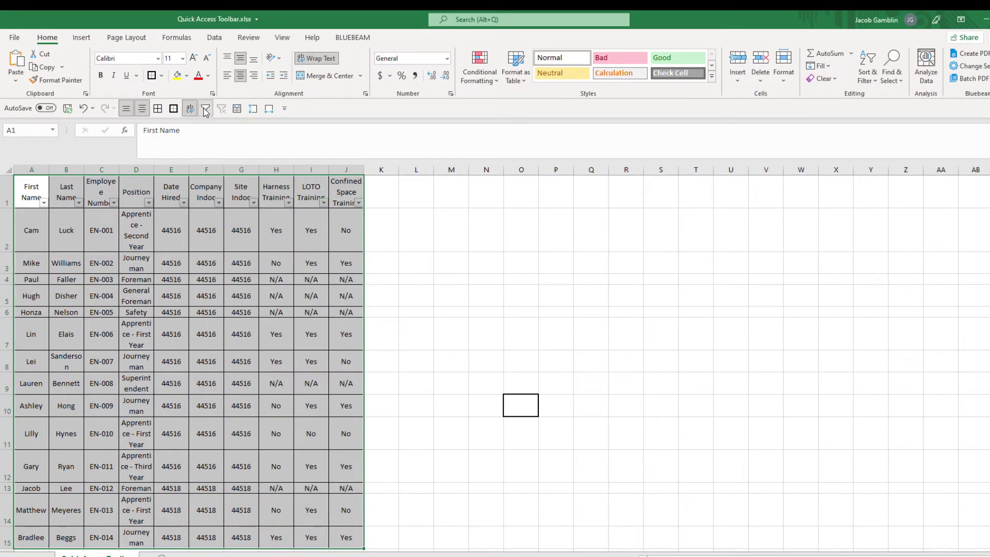
Convert A1:J15 into a table with headers, then set row height 30 and column width 12
click(237, 110)
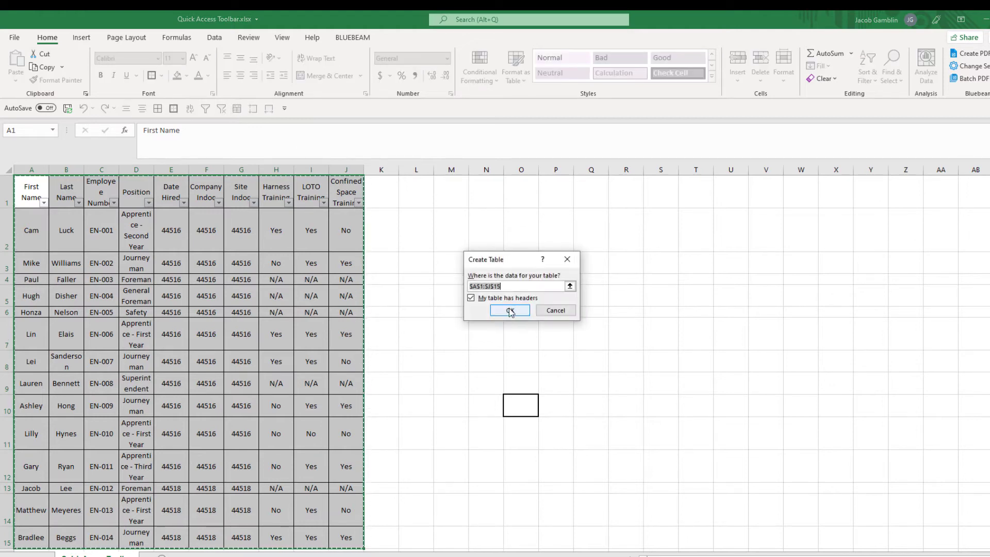
click(510, 310)
click(253, 108)
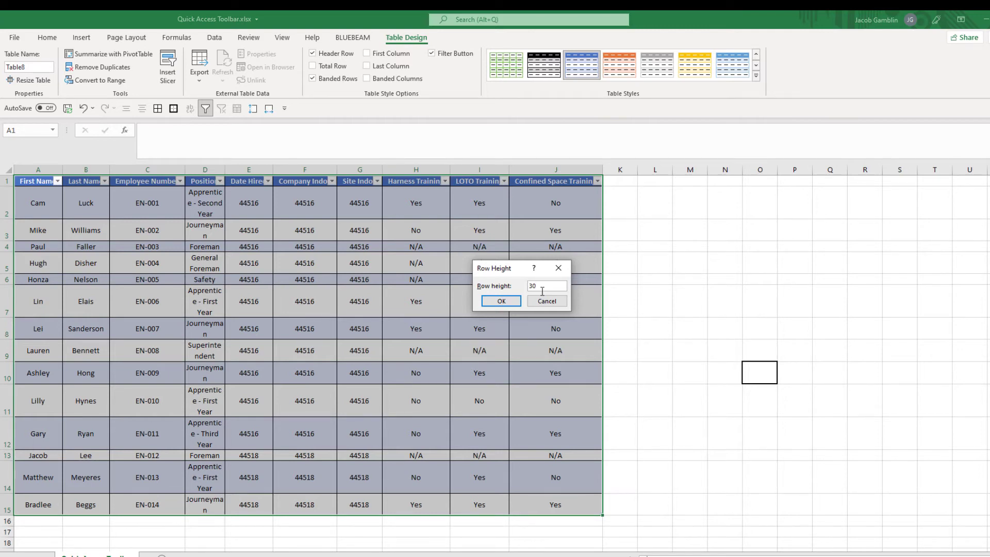
key(Return)
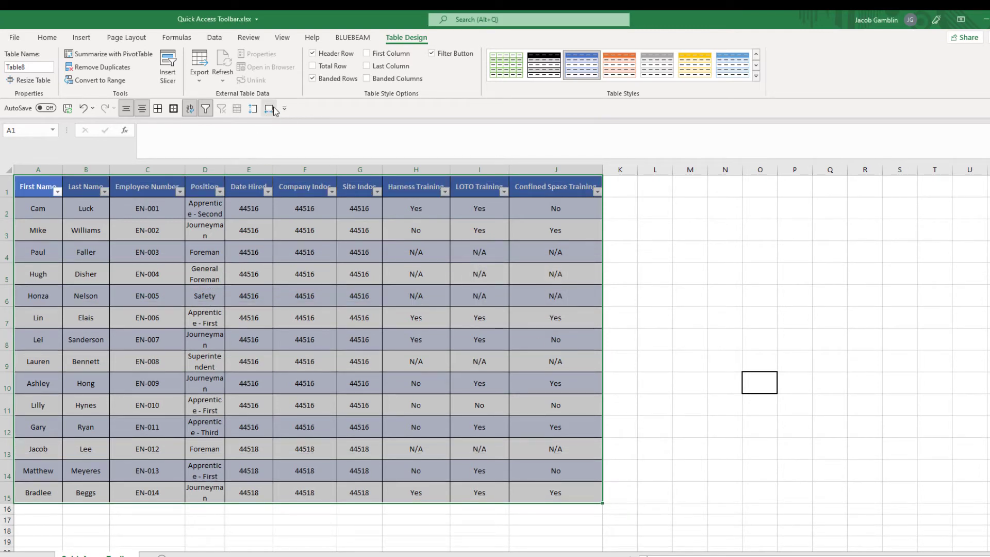
click(269, 109)
text(12)
key(Return)
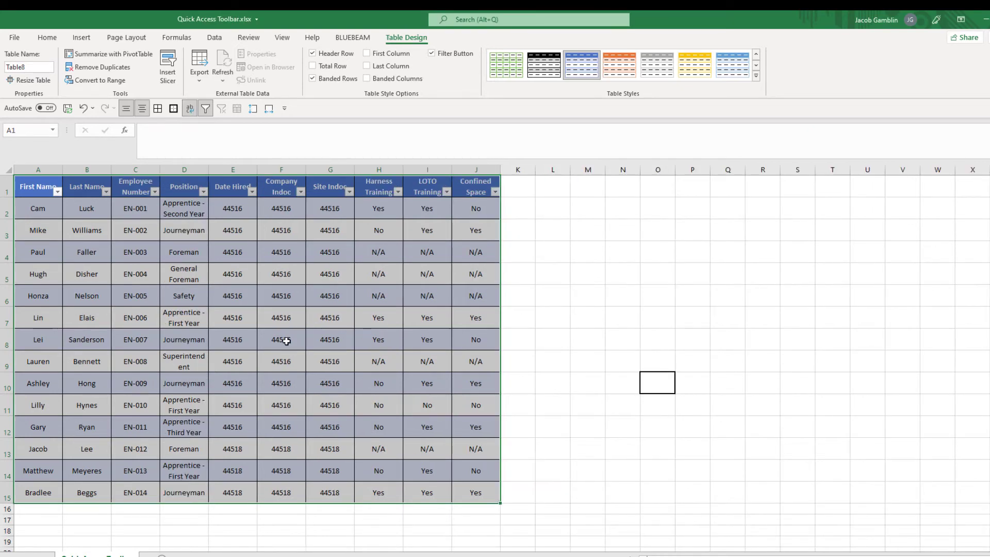
click(258, 307)
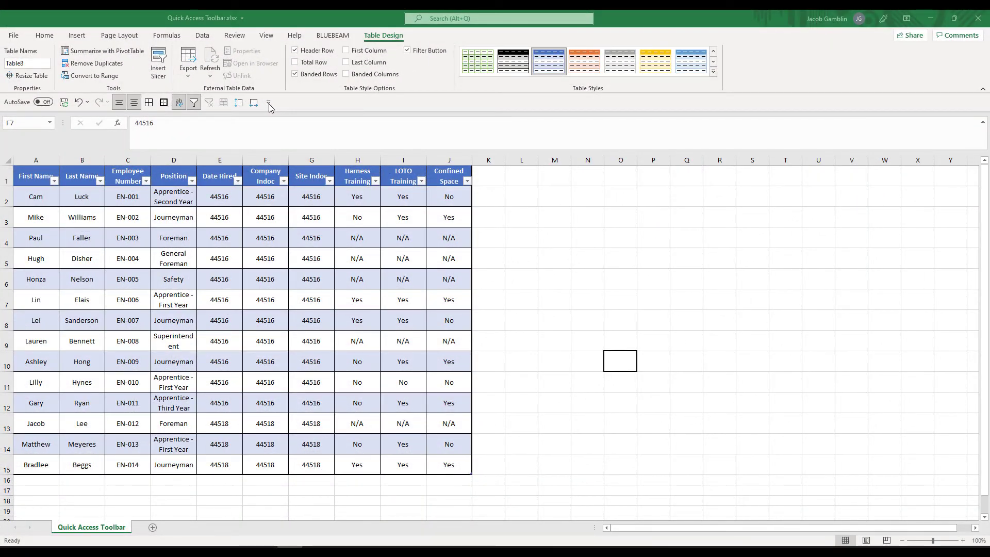
In the Quick Access Toolbar options, choose Import/Export > Import customization file
click(269, 104)
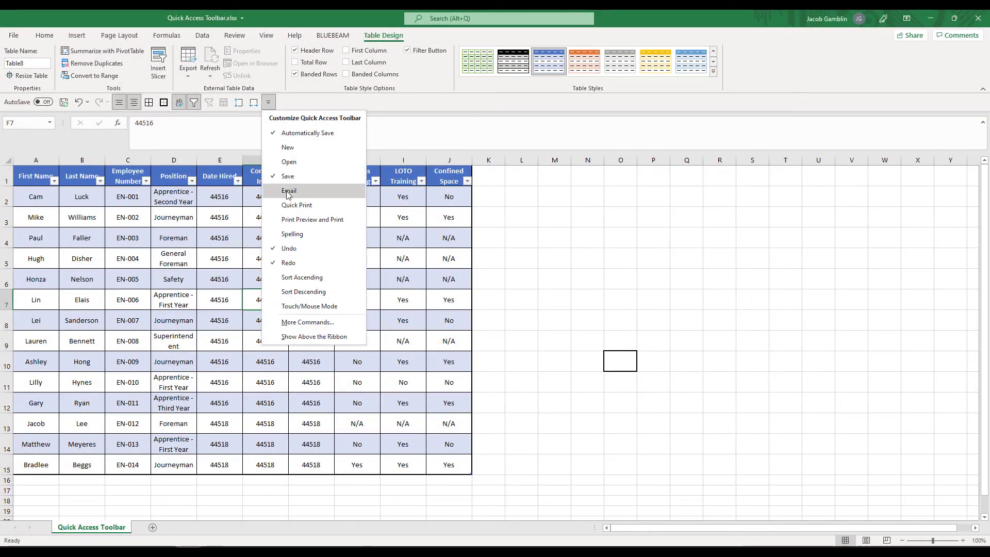
click(325, 328)
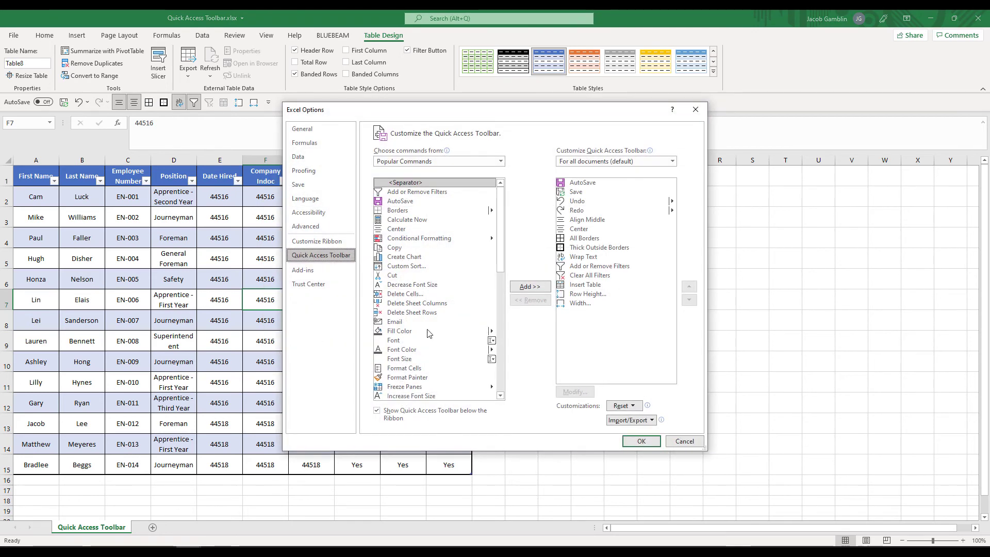
click(648, 424)
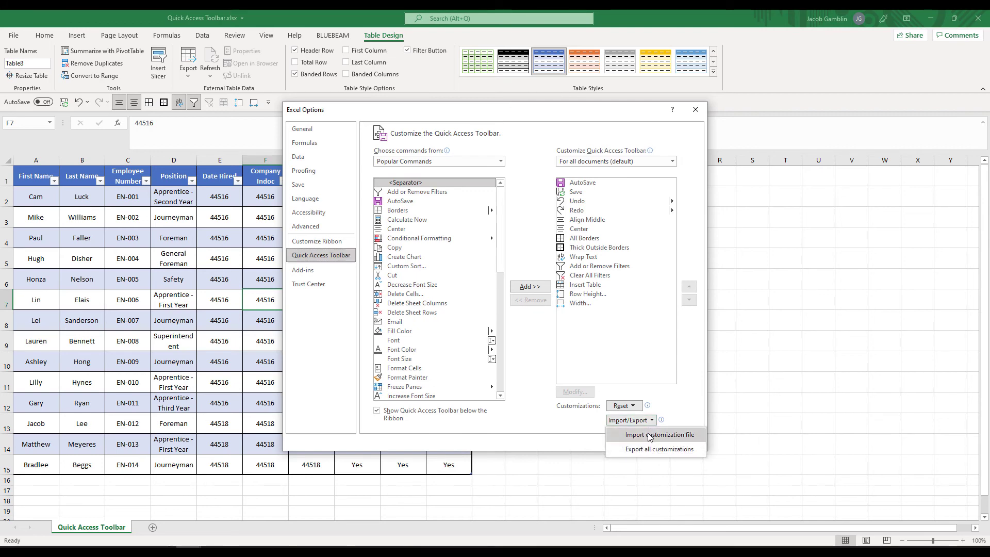
click(650, 436)
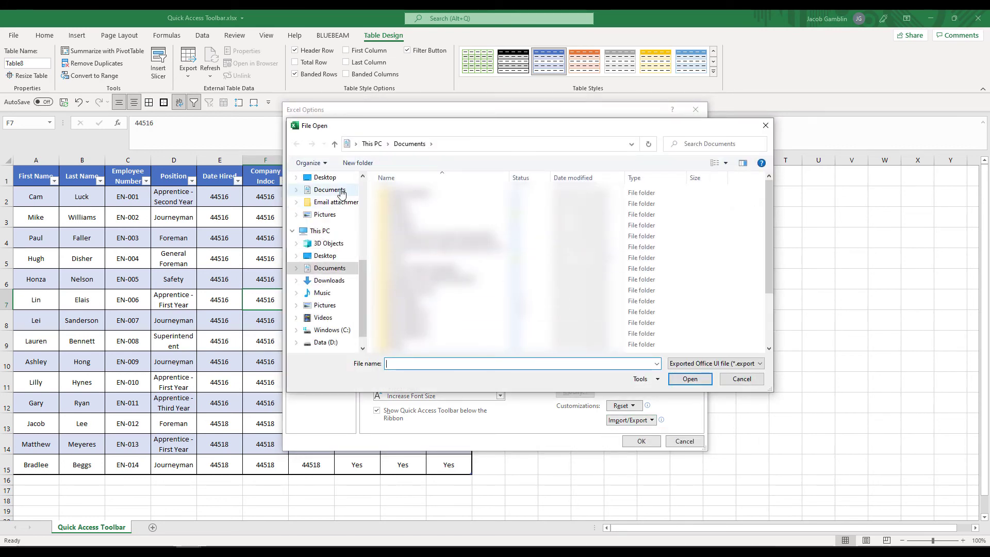
Import Excel Customizations.exportedUI from the Desktop, confirm replacing the toolbar, and close Excel Options
click(325, 178)
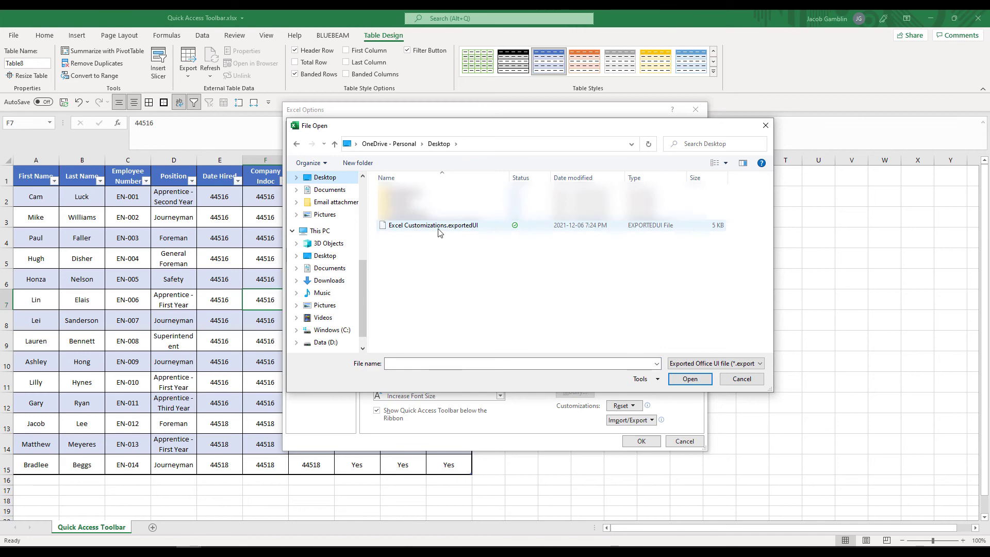
click(438, 229)
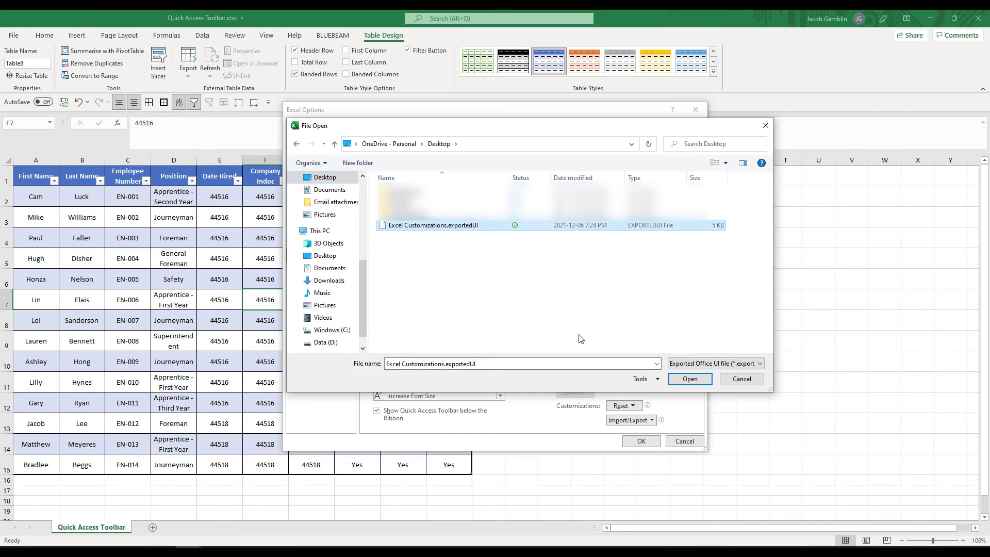
click(690, 378)
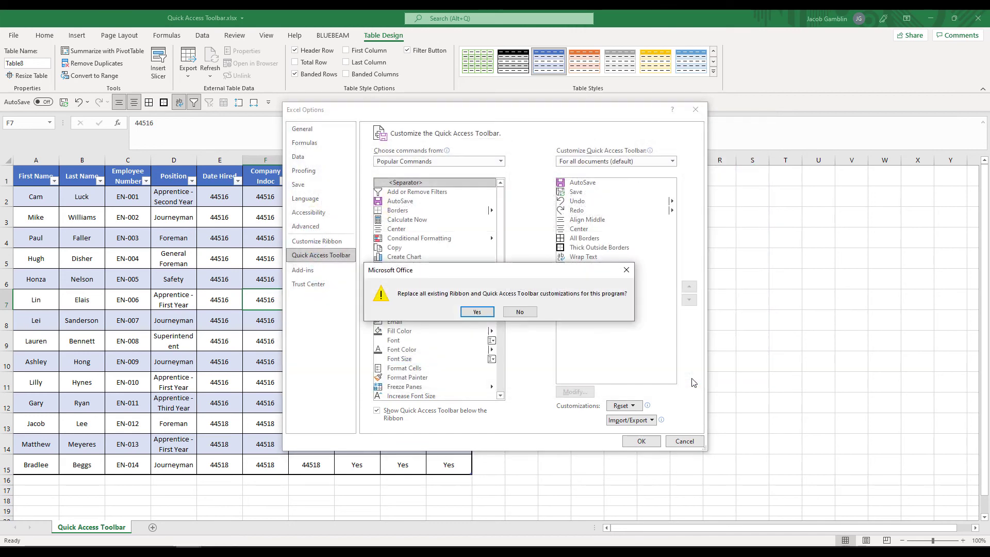
click(477, 312)
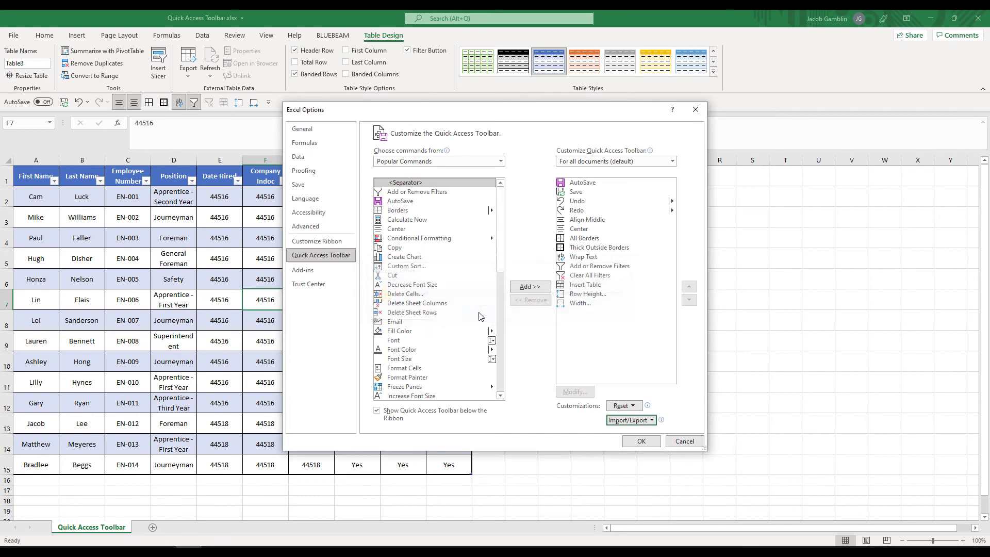
click(639, 441)
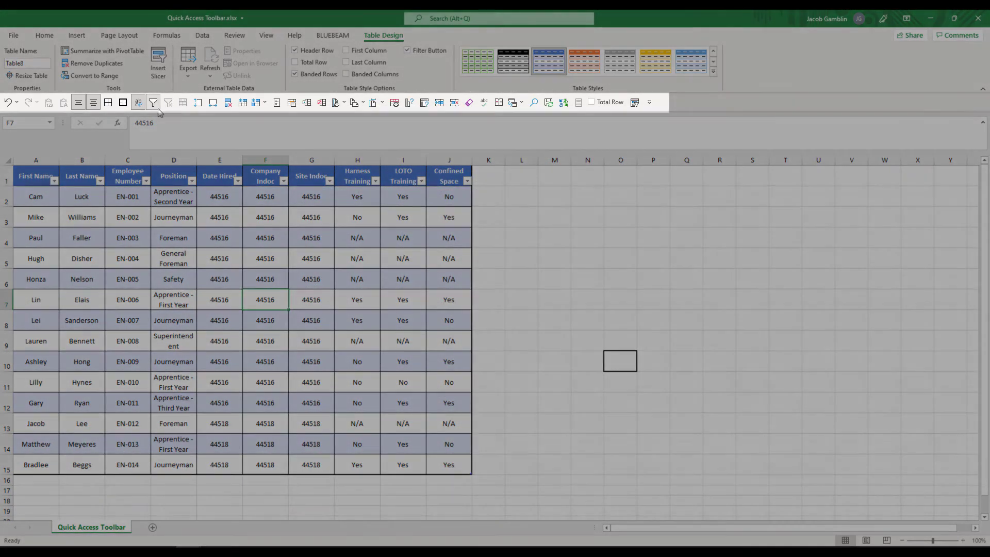